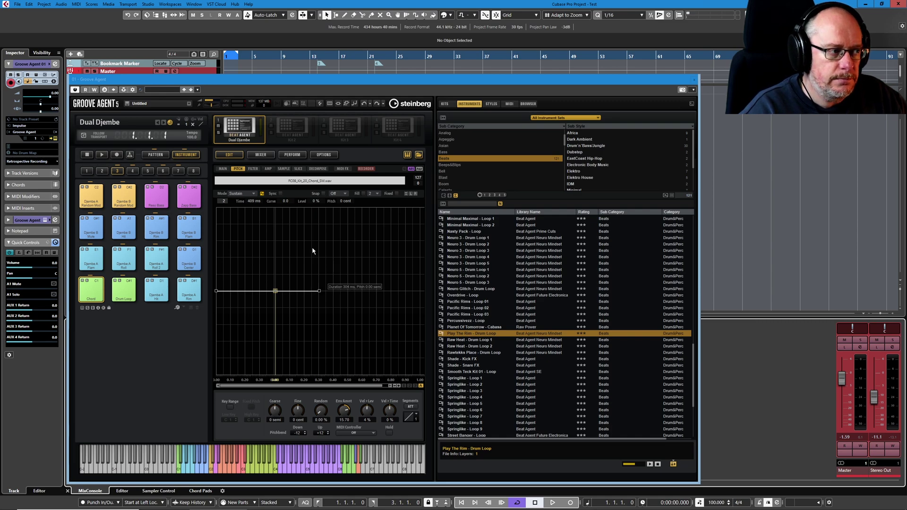
Raise the middle pitch node to about 8.66 semitones and curve the rising segment.
{"action": "left_click_drag", "start_coordinate": [274, 290], "coordinate": [288, 244]}
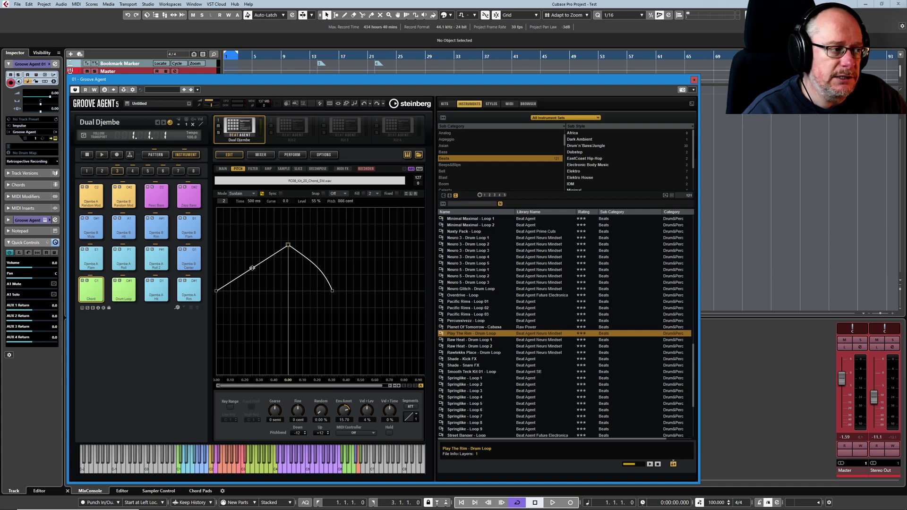
{"action": "left_click_drag", "start_coordinate": [252, 268], "coordinate": [329, 267]}
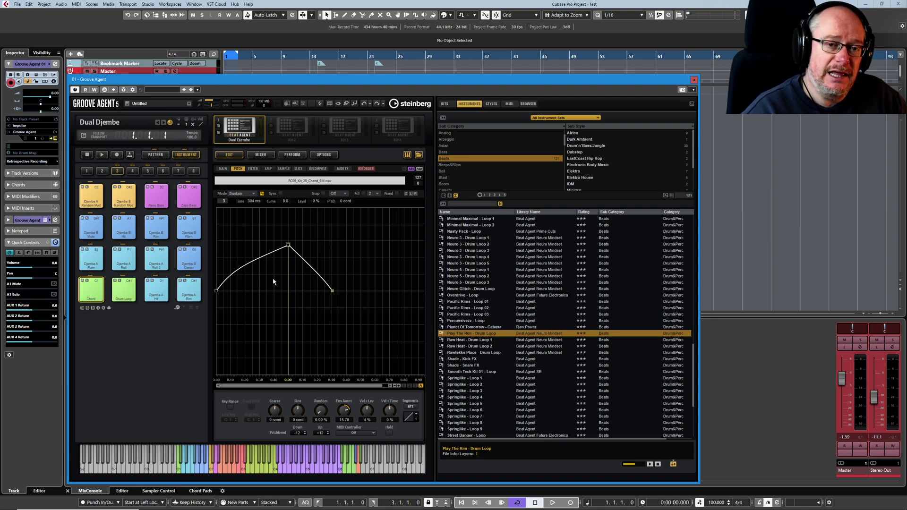
Add nodes on the rising and falling parts of the envelope and shift the peak and later nodes later in time.
{"action": "double_click", "coordinate": [254, 270]}
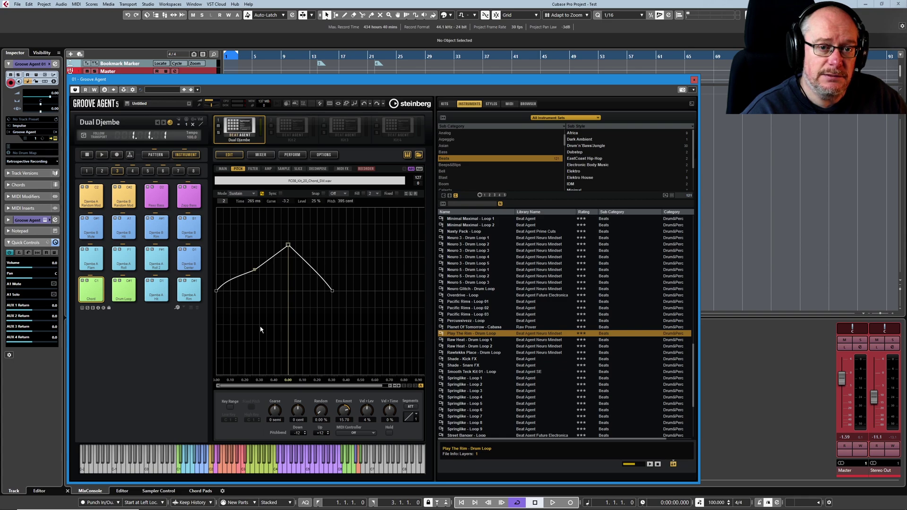
{"action": "double_click", "coordinate": [310, 274]}
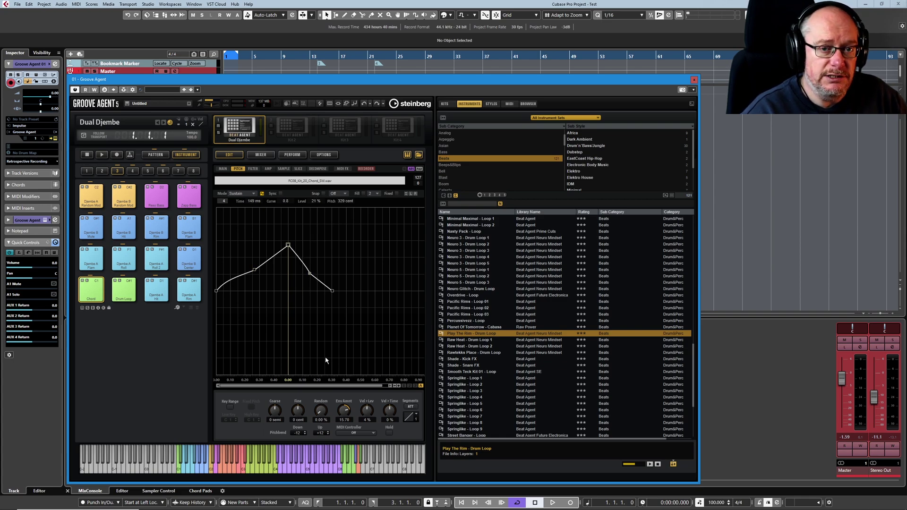
{"action": "left_click_drag", "start_coordinate": [332, 292], "coordinate": [356, 291]}
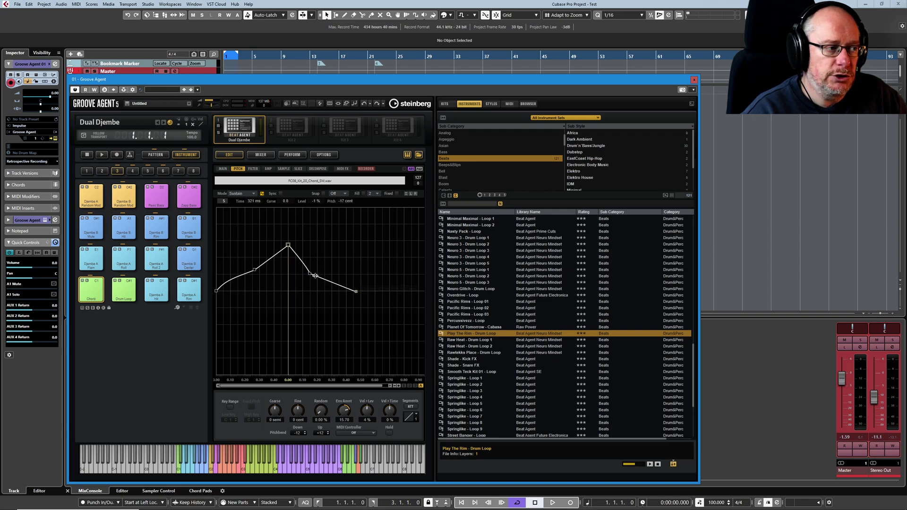
{"action": "left_click_drag", "start_coordinate": [309, 273], "coordinate": [324, 263]}
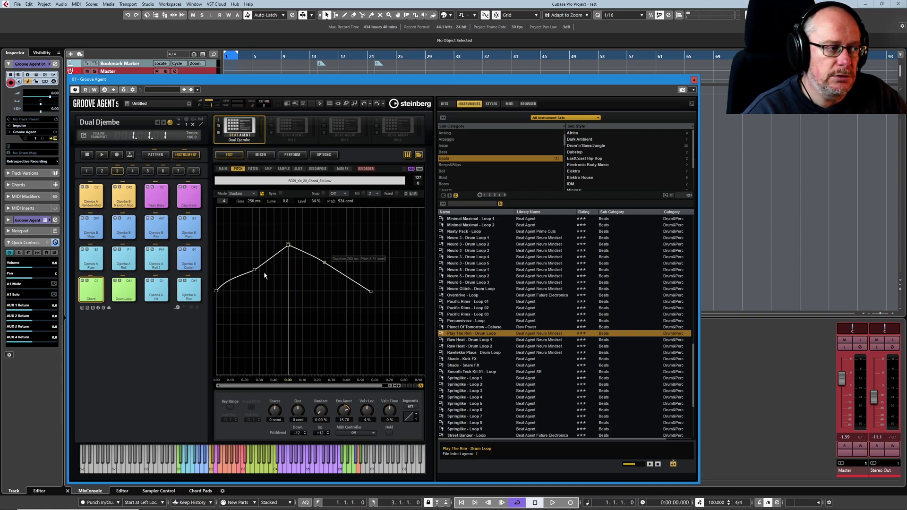
{"action": "left_click_drag", "start_coordinate": [254, 270], "coordinate": [269, 274]}
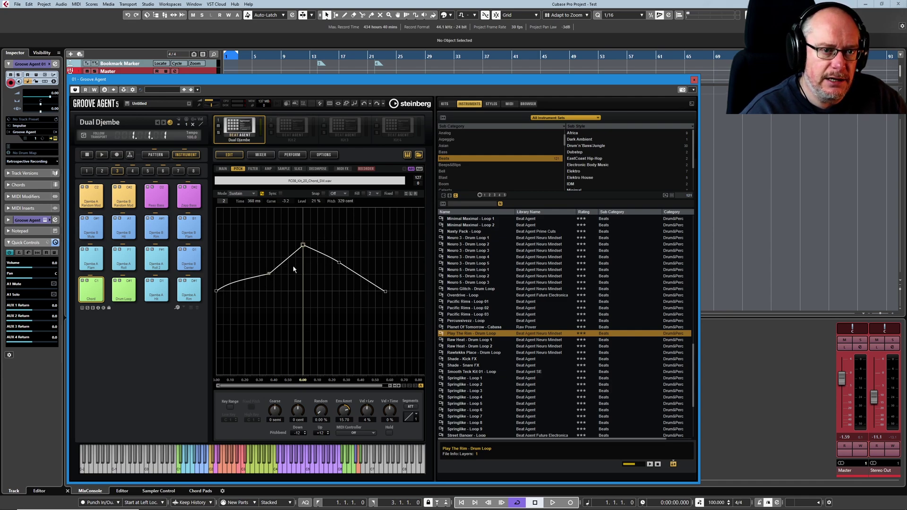
Insert two more nodes, raise one toward the peak, and lift a later node into a second high section.
{"action": "double_click", "coordinate": [288, 260]}
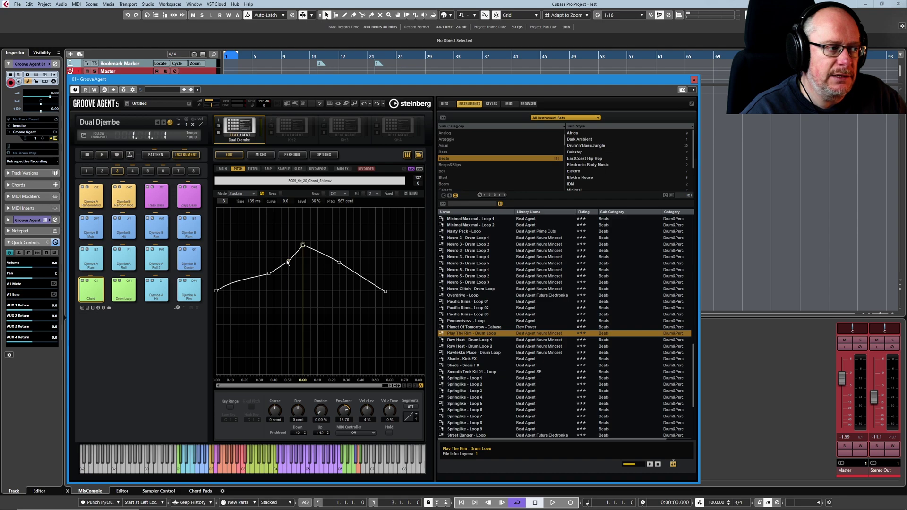
{"action": "left_click_drag", "start_coordinate": [288, 261], "coordinate": [285, 251]}
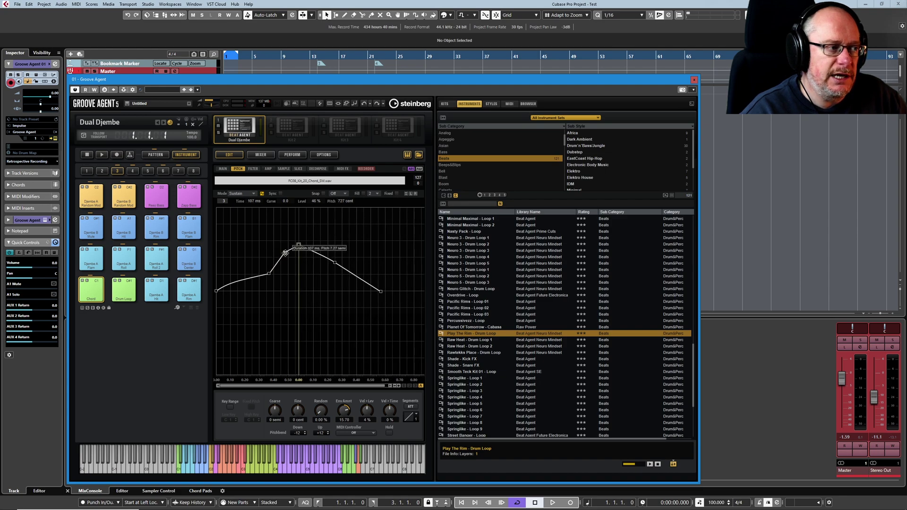
{"action": "double_click", "coordinate": [241, 250]}
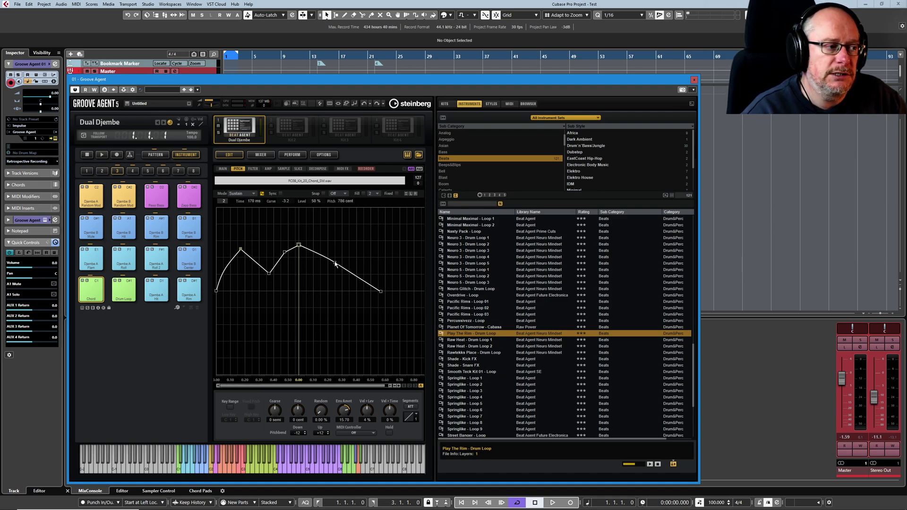
{"action": "left_click_drag", "start_coordinate": [334, 262], "coordinate": [362, 229]}
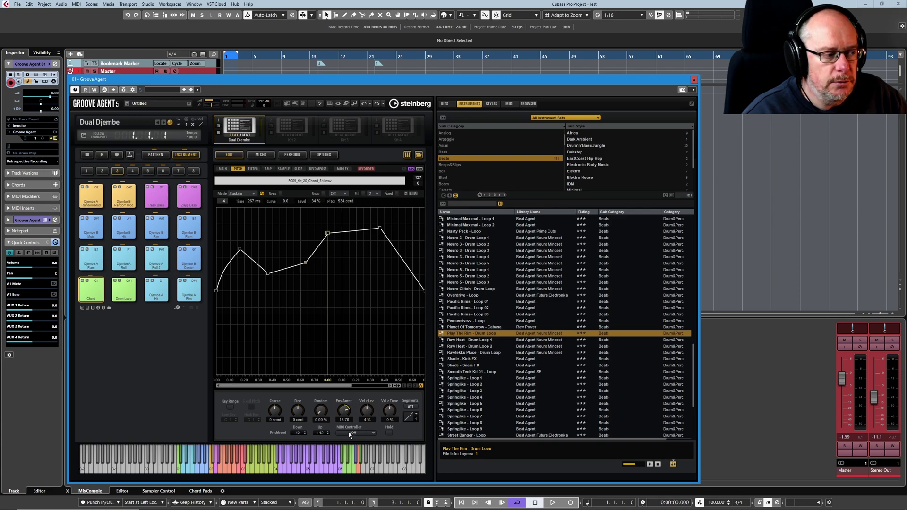
Reset Env Amnt to 0, audition the Chord pad, and show its sample waveform.
{"action": "left_click", "coordinate": [342, 415], "text": "ctrl"}
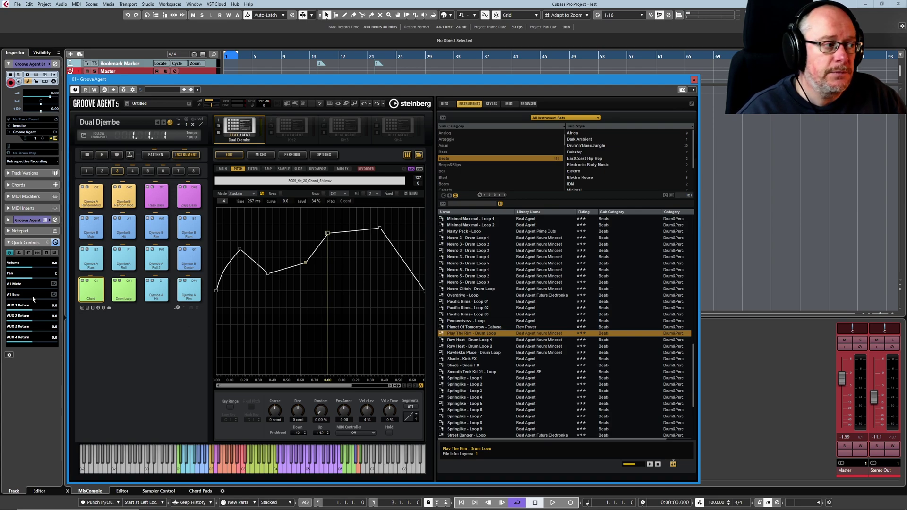
{"action": "left_click", "coordinate": [86, 296]}
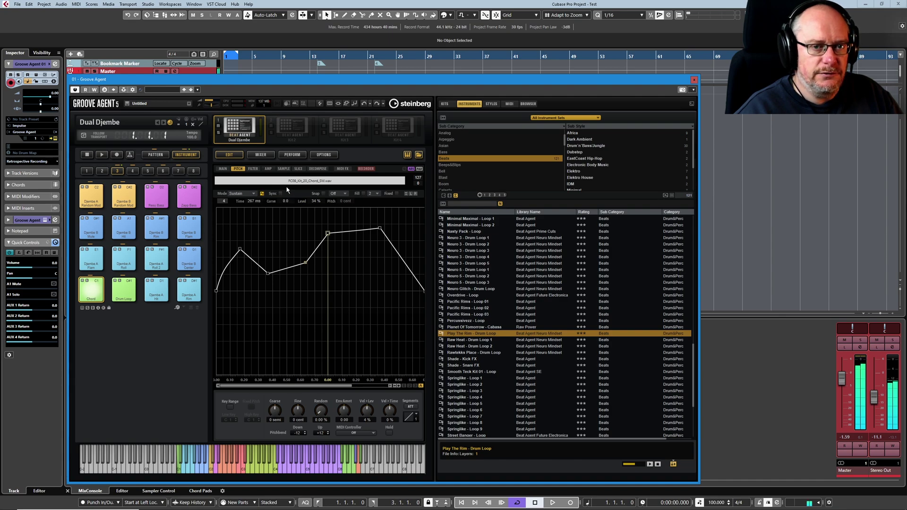
{"action": "left_click", "coordinate": [283, 169]}
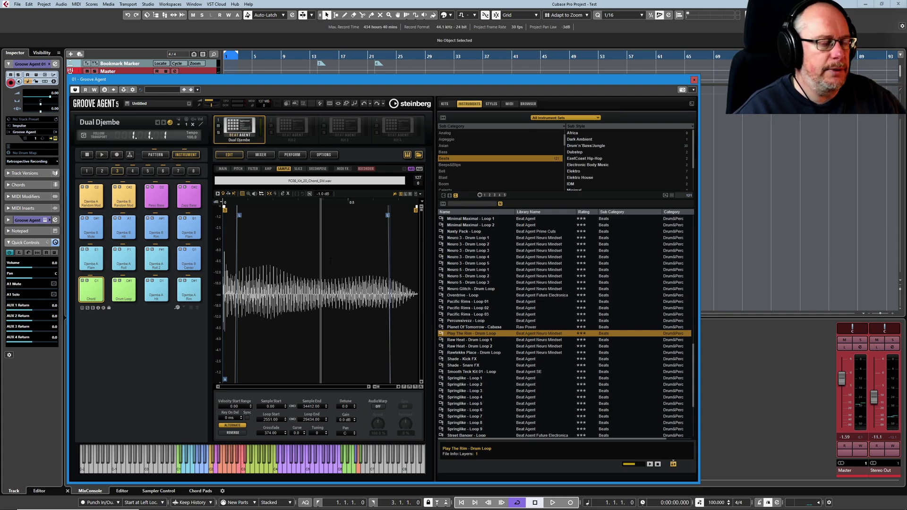
Back on the pitch envelope, select and deselect the plateau node and nudge Env Amnt up slightly.
{"action": "left_click", "coordinate": [238, 169]}
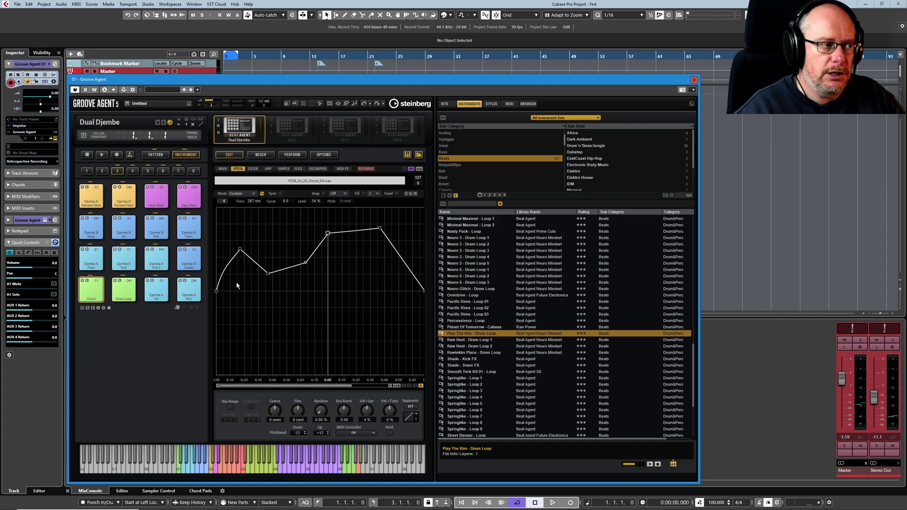
{"action": "left_click", "coordinate": [328, 233]}
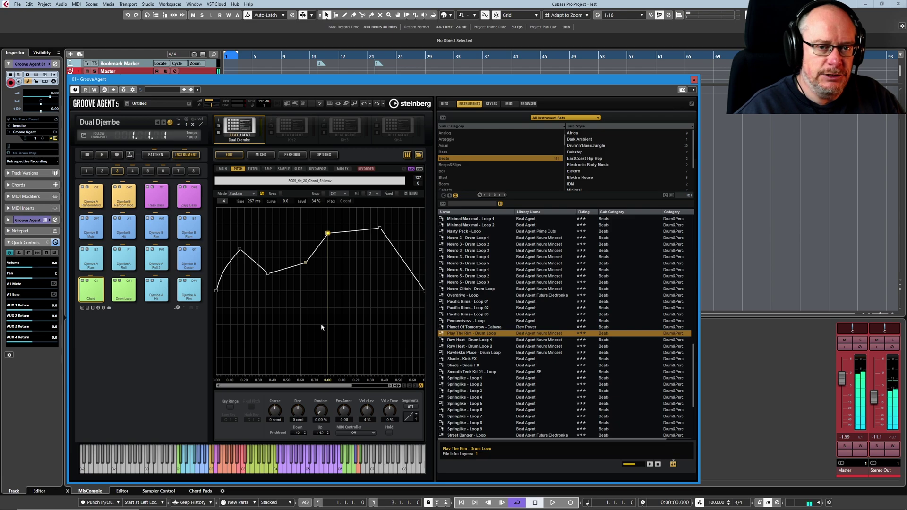
{"action": "left_click", "coordinate": [350, 259]}
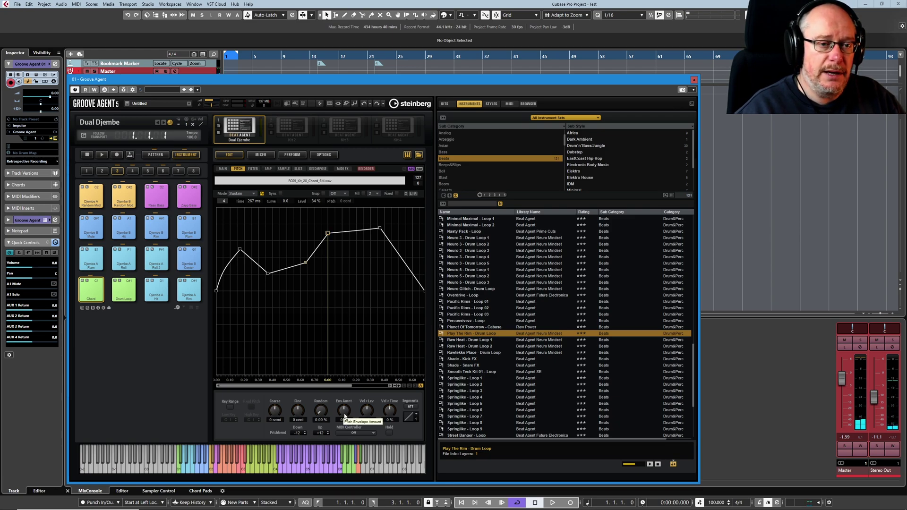
{"action": "left_click_drag", "start_coordinate": [344, 417], "coordinate": [344, 412]}
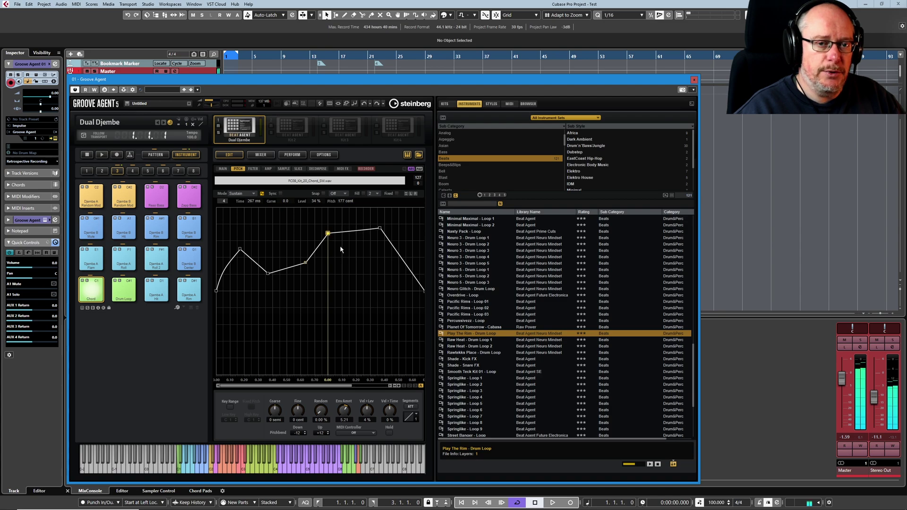
Compare with the sample waveform, then settle the envelope amount at 15.18.
{"action": "left_click", "coordinate": [283, 169]}
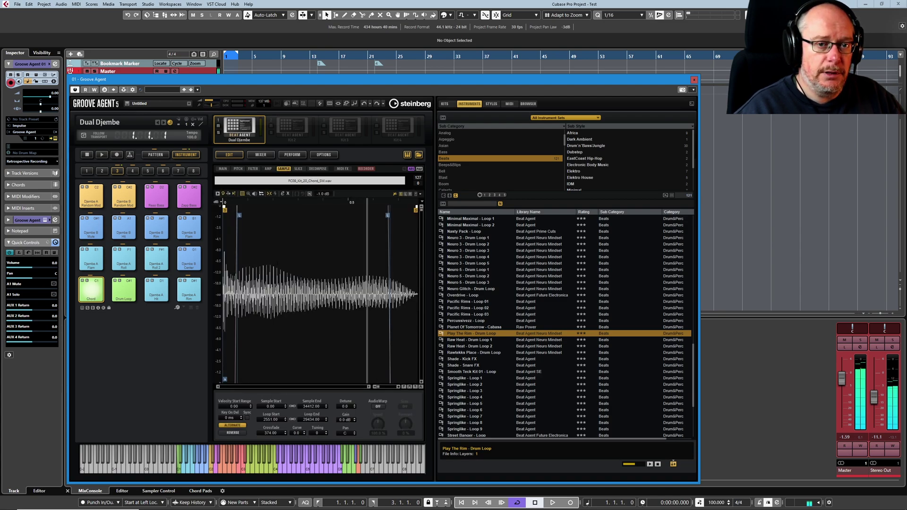
{"action": "left_click", "coordinate": [238, 169]}
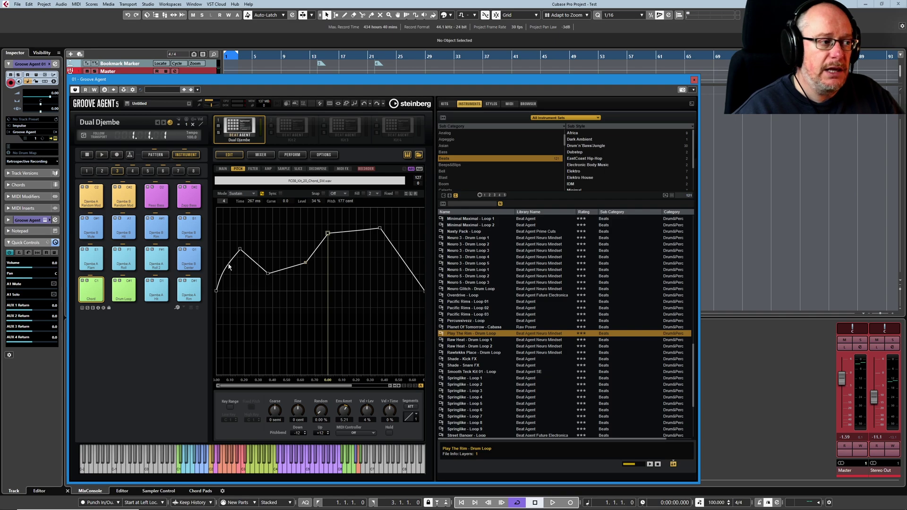
{"action": "mouse_move", "coordinate": [328, 233]}
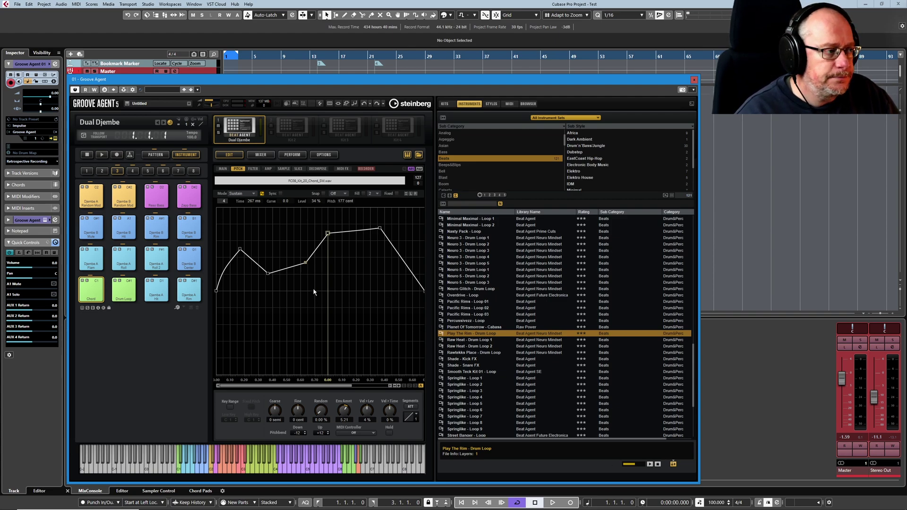
{"action": "left_click_drag", "start_coordinate": [344, 410], "coordinate": [347, 378]}
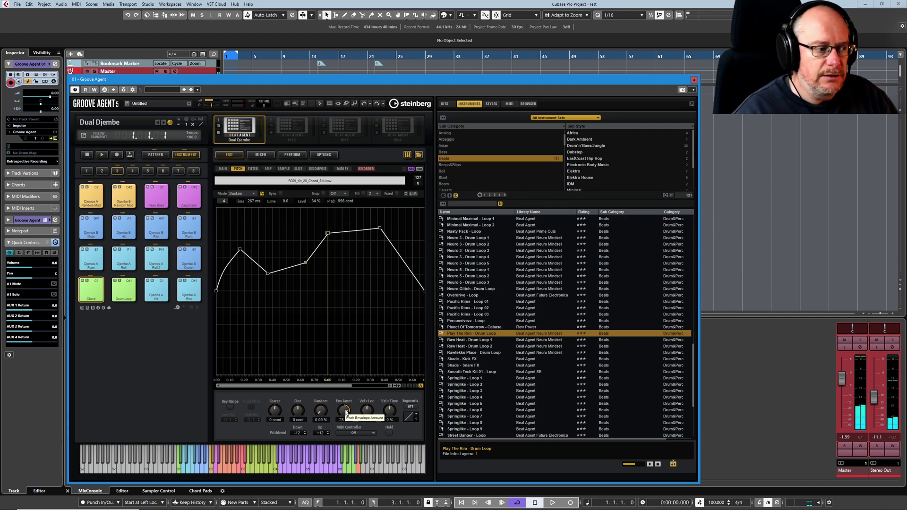
{"action": "left_click_drag", "start_coordinate": [345, 415], "coordinate": [345, 421]}
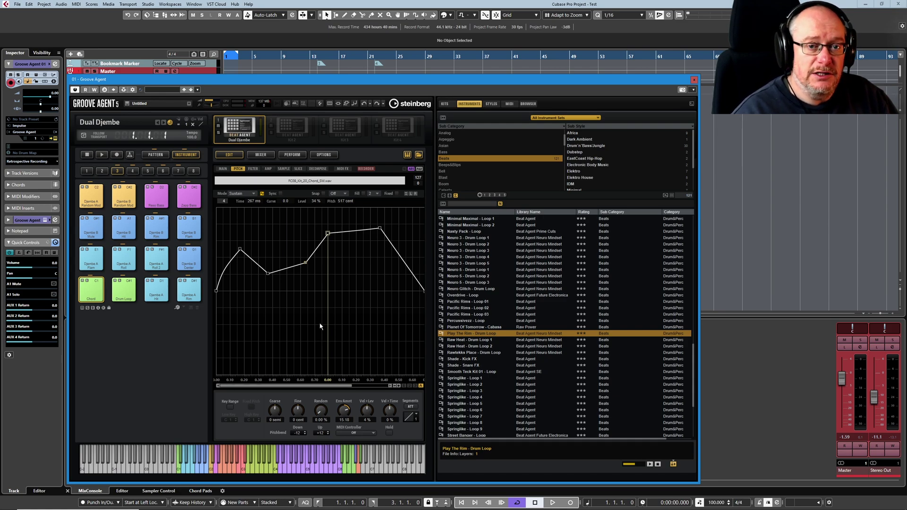
Switch the pitch envelope to Loop mode, then check the sample waveform and main parameters.
{"action": "left_click", "coordinate": [237, 194]}
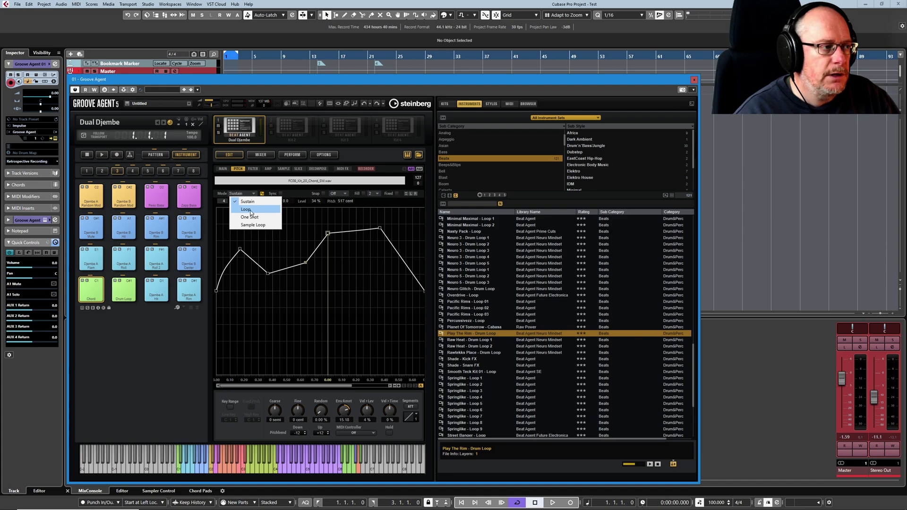
{"action": "left_click", "coordinate": [246, 210]}
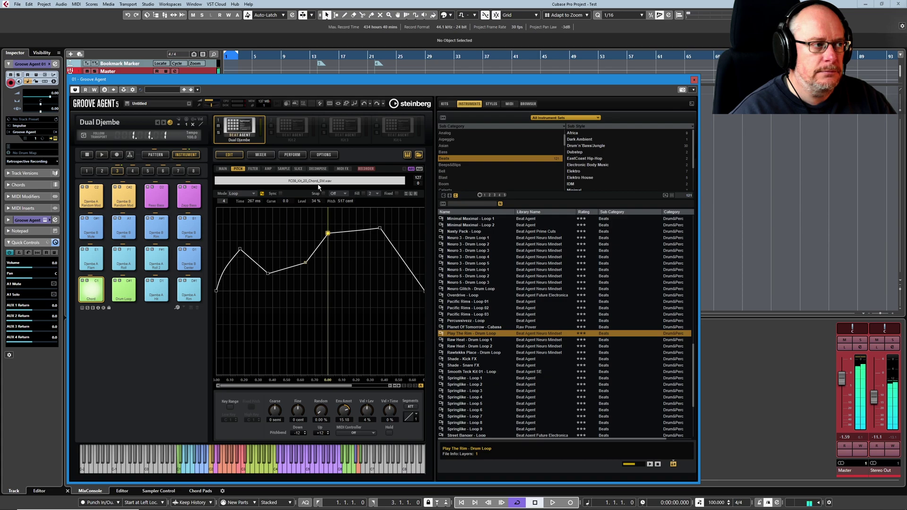
{"action": "left_click", "coordinate": [284, 168]}
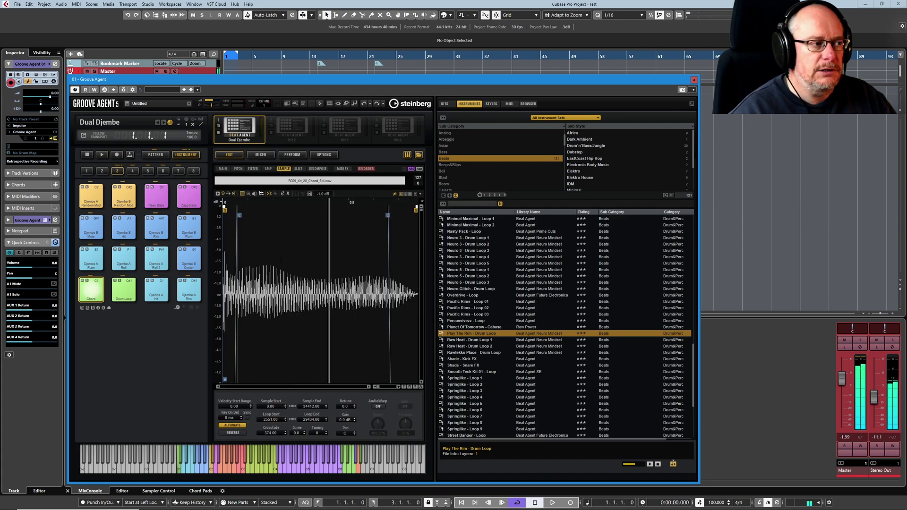
{"action": "left_click", "coordinate": [224, 169]}
Return to the pitch envelope and set its mode to One Shot.
{"action": "left_click", "coordinate": [237, 169]}
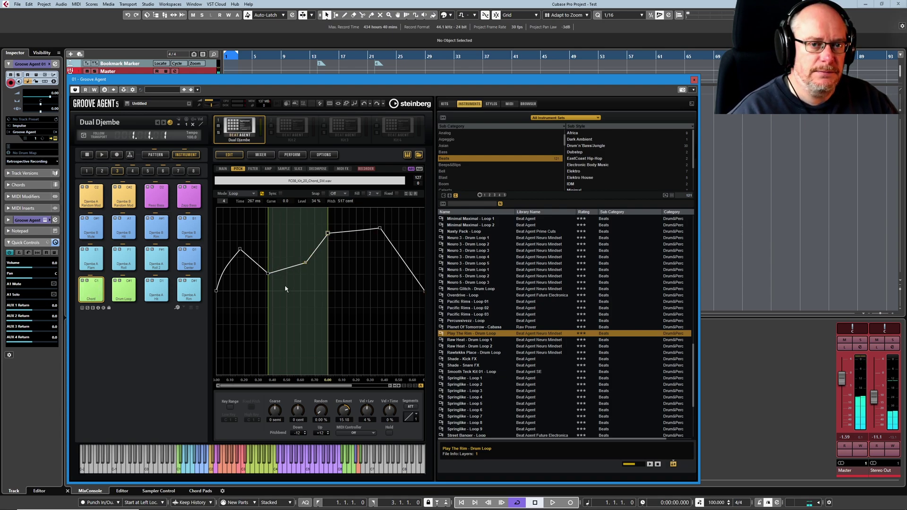
{"action": "left_click", "coordinate": [241, 194]}
{"action": "left_click", "coordinate": [247, 218]}
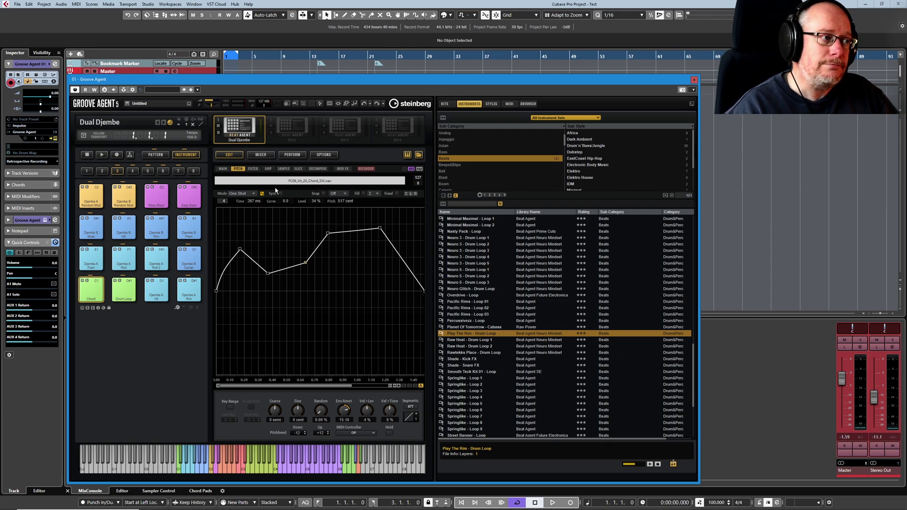
{"action": "left_click", "coordinate": [269, 169]}
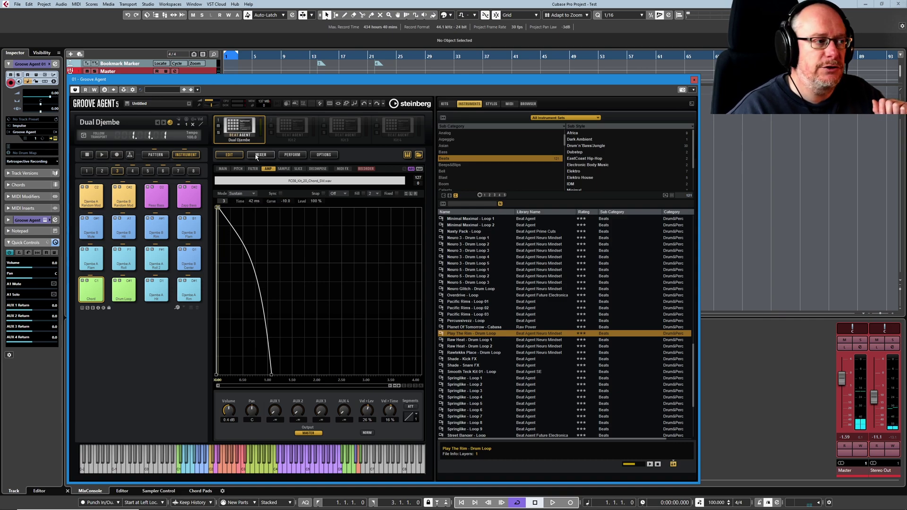
{"action": "left_click", "coordinate": [239, 169]}
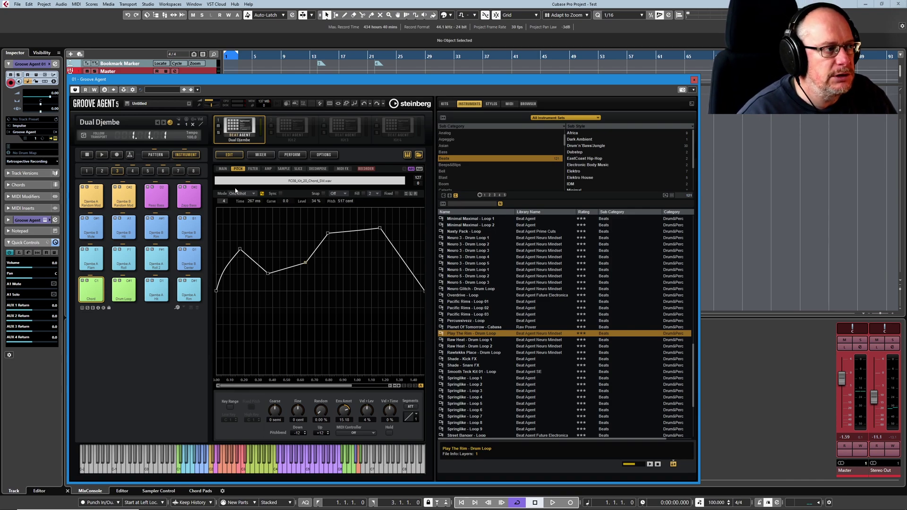
{"action": "scroll", "coordinate": [236, 191], "scroll_direction": "down", "scroll_amount": 1}
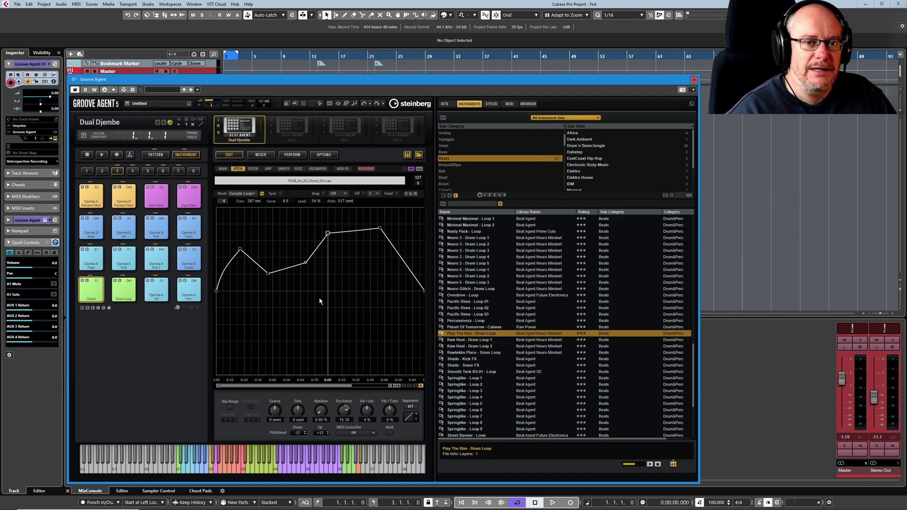
{"action": "scroll", "coordinate": [241, 194], "scroll_direction": "up", "scroll_amount": 1}
{"action": "left_click", "coordinate": [240, 194]}
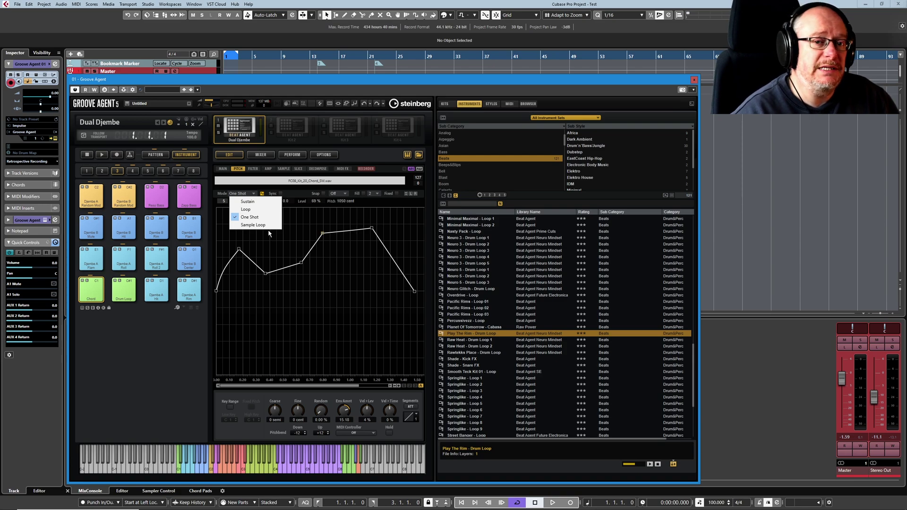
{"action": "left_click", "coordinate": [297, 229]}
{"action": "left_click", "coordinate": [283, 169]}
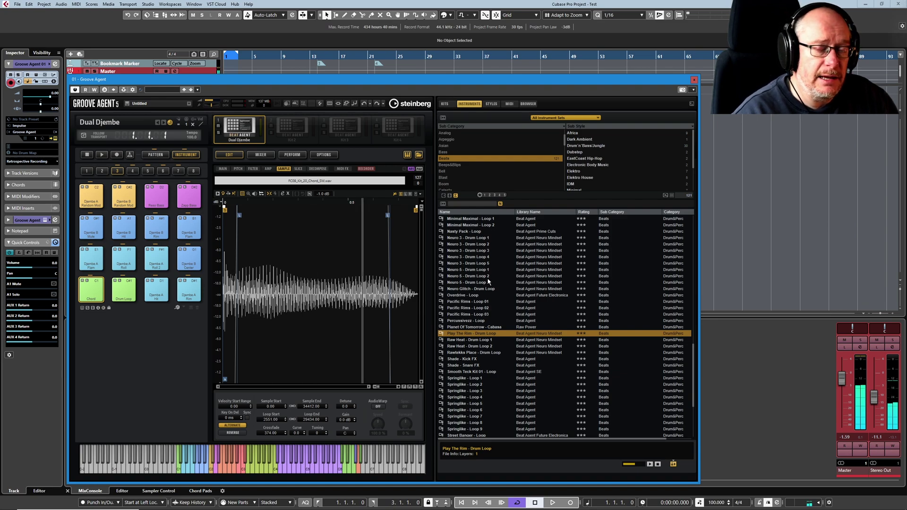
{"action": "left_click", "coordinate": [238, 169]}
{"action": "left_click", "coordinate": [239, 195]}
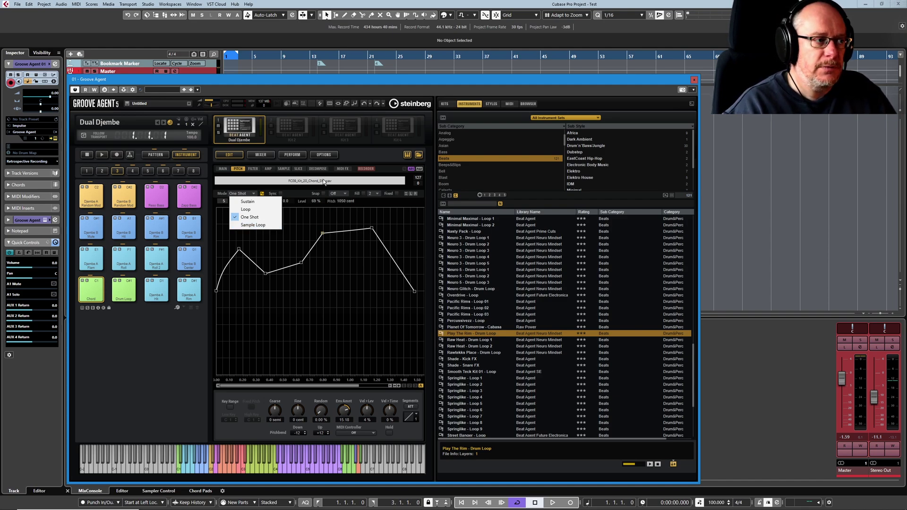
{"action": "left_click", "coordinate": [286, 169]}
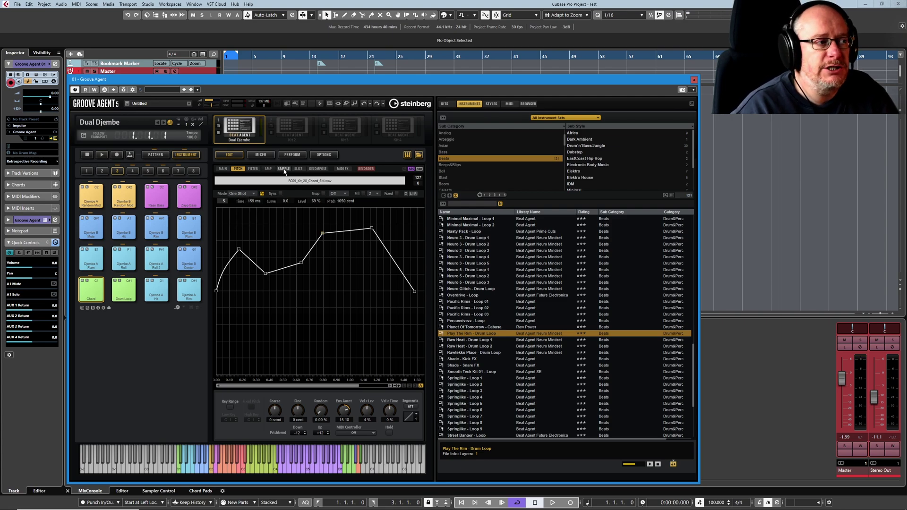
{"action": "left_click", "coordinate": [284, 168]}
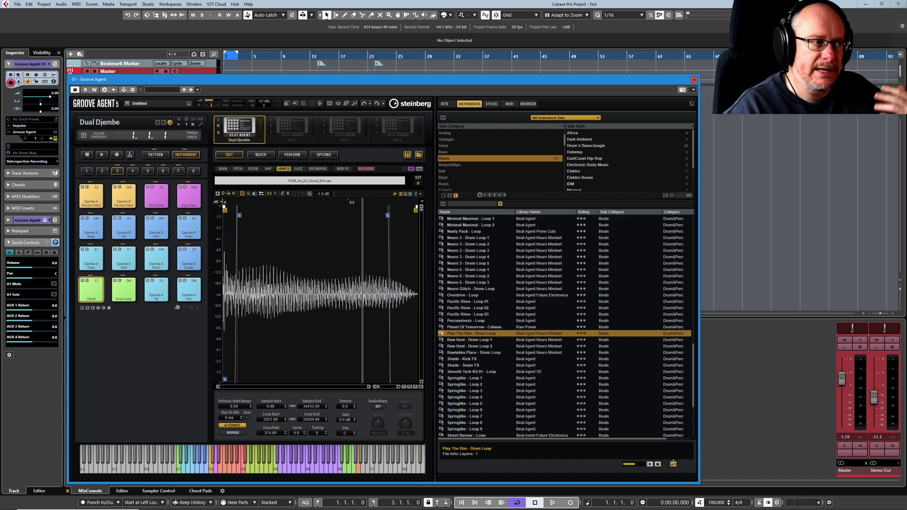
Make the pitch envelope bipolar and pull the middle node down below zero.
{"action": "left_click", "coordinate": [238, 168]}
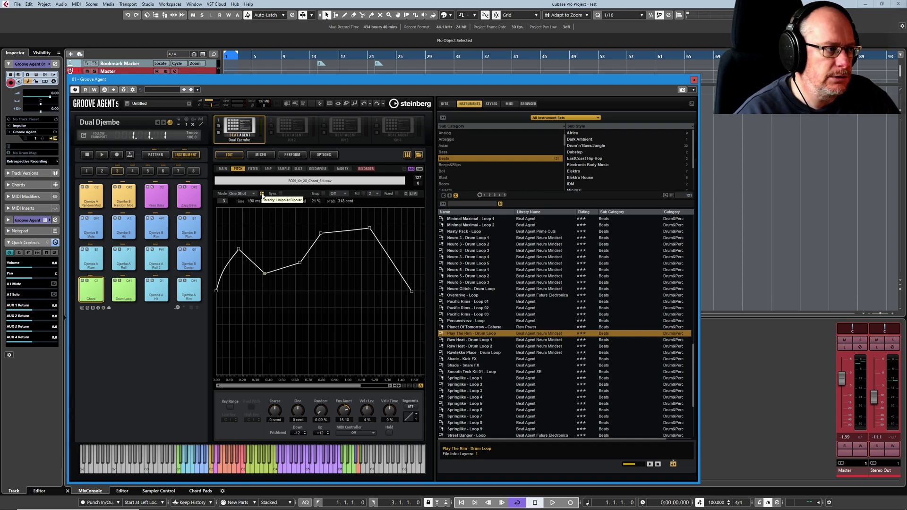
{"action": "left_click", "coordinate": [262, 194]}
{"action": "left_click_drag", "start_coordinate": [265, 273], "coordinate": [283, 341]}
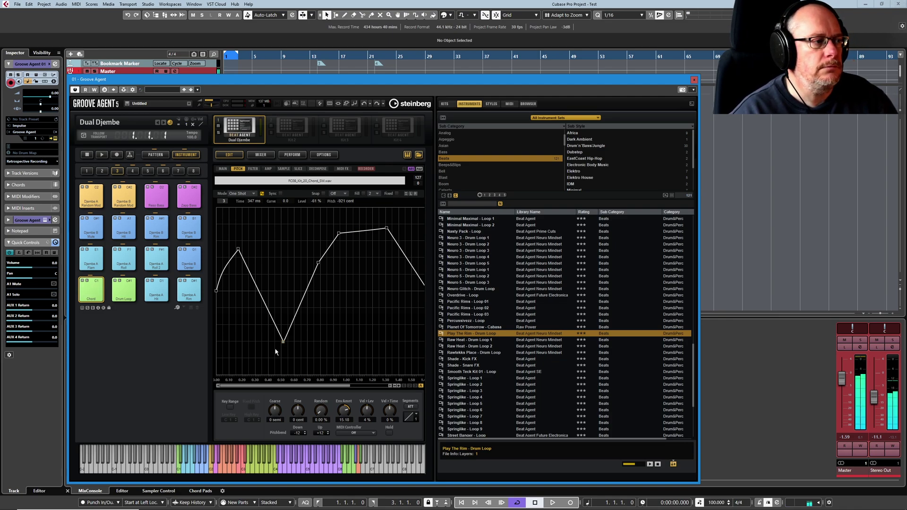
Toggle the envelope polarity twice to compare how it rescales the curve vertically.
{"action": "left_click", "coordinate": [262, 194]}
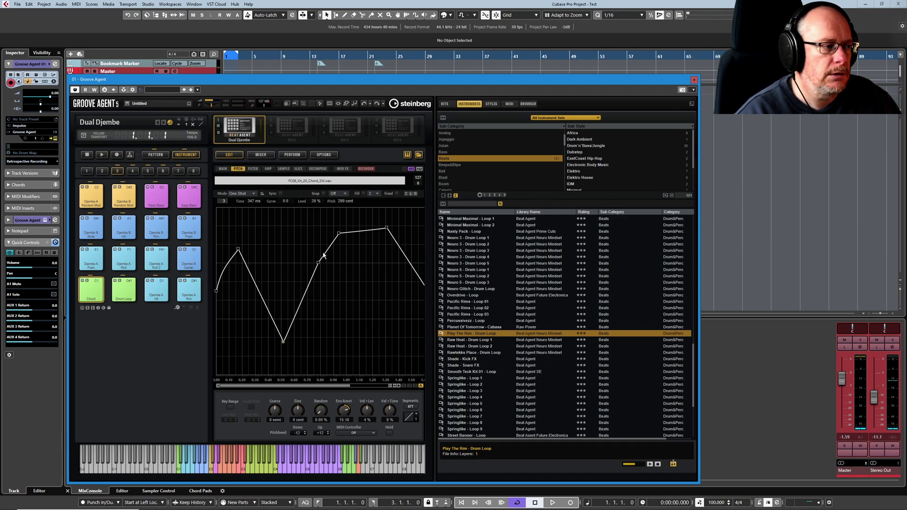
{"action": "mouse_move", "coordinate": [282, 342]}
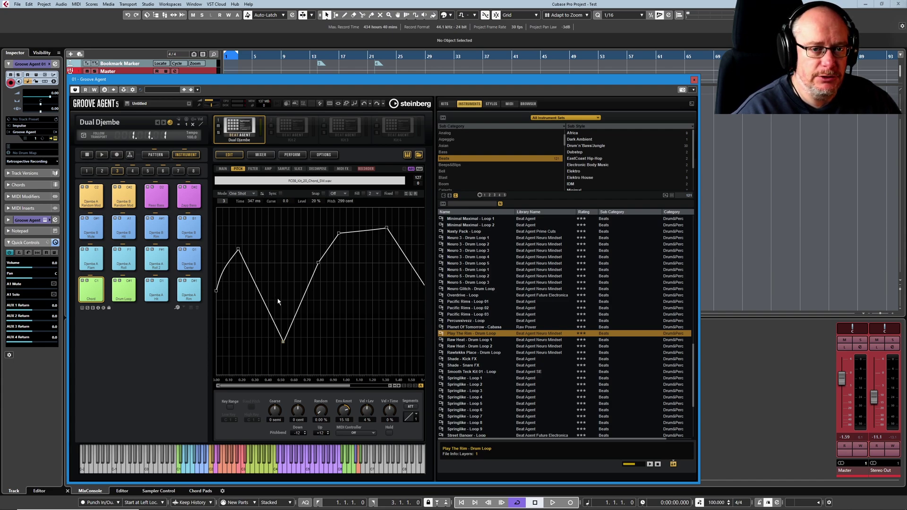
{"action": "left_click", "coordinate": [262, 194]}
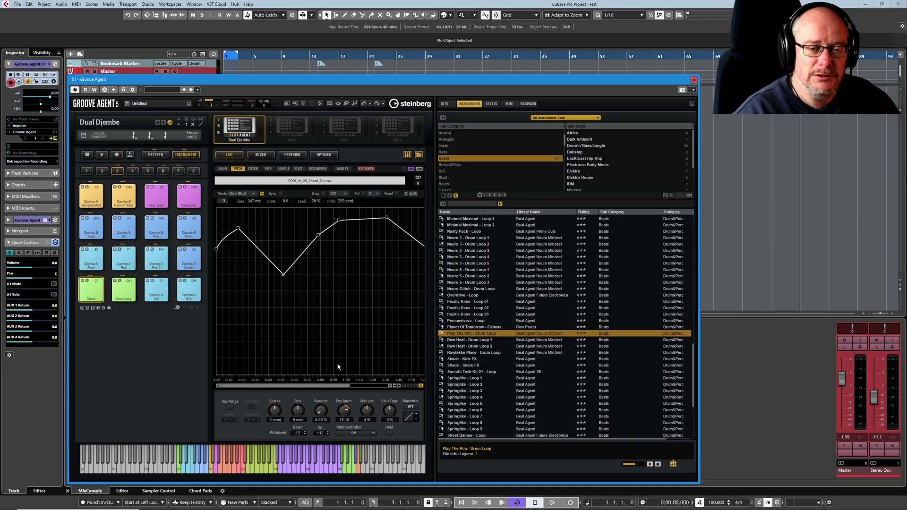
{"action": "scroll", "coordinate": [335, 310], "scroll_direction": "down", "scroll_amount": 1}
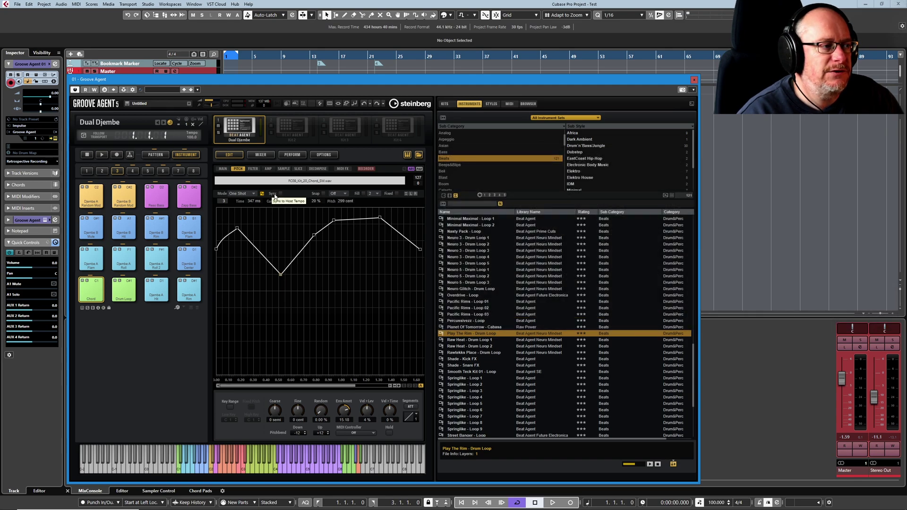
With Sync at 1/16, drag the low node earlier, then turn Sync off to return to milliseconds.
{"action": "left_click", "coordinate": [280, 195]}
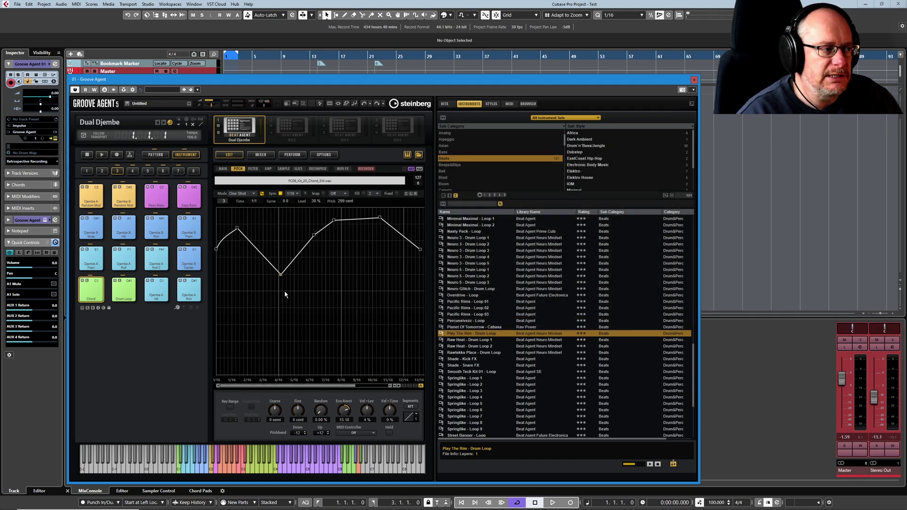
{"action": "left_click", "coordinate": [297, 194]}
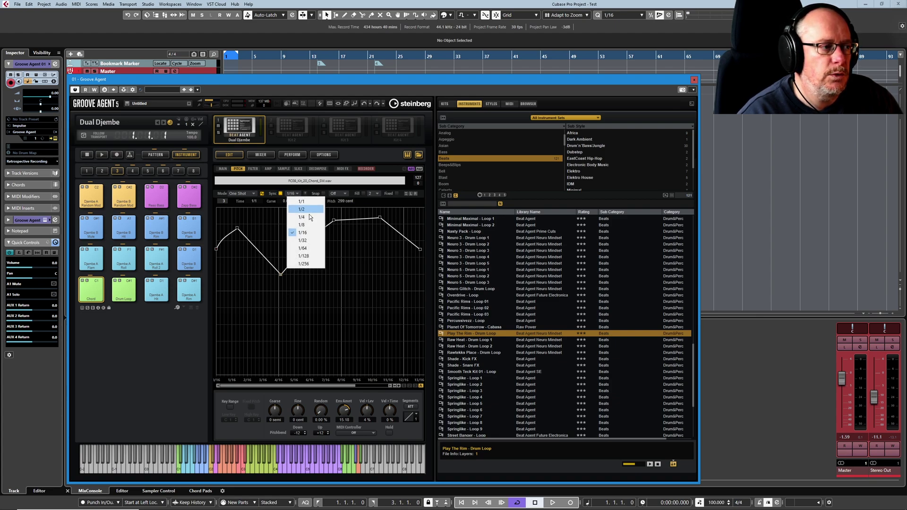
{"action": "left_click", "coordinate": [302, 232]}
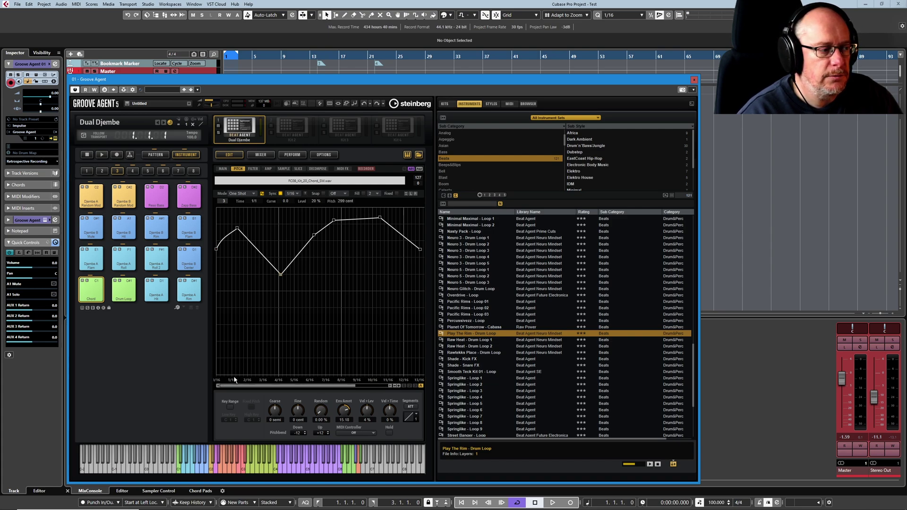
{"action": "left_click_drag", "start_coordinate": [281, 276], "coordinate": [263, 275]}
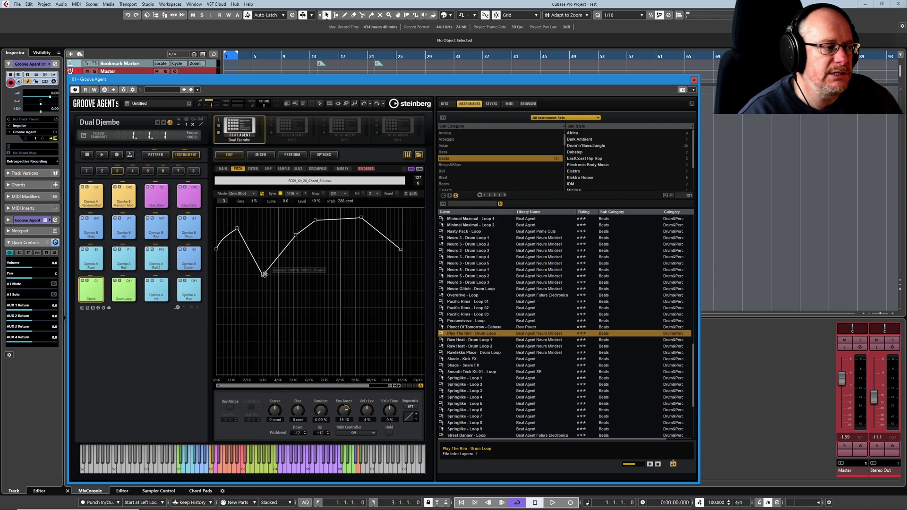
{"action": "left_click", "coordinate": [281, 195]}
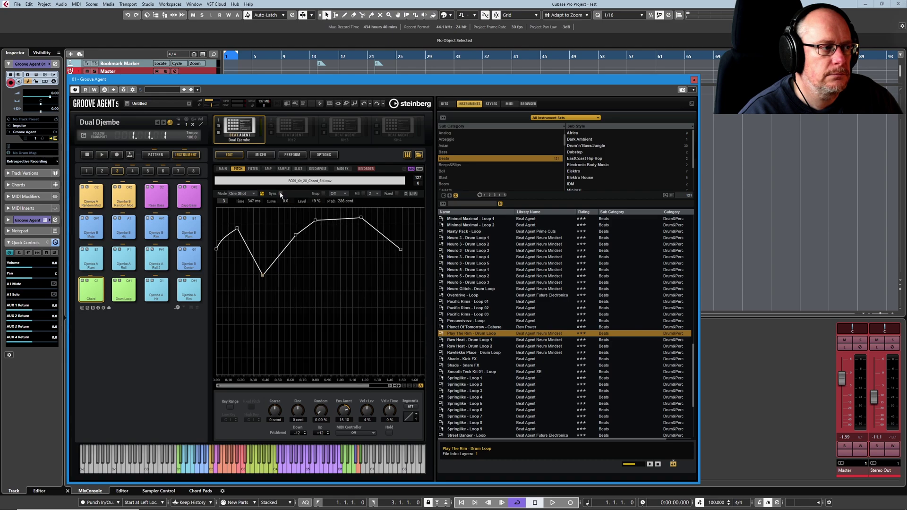
Enable Snap and overlay the filter envelope as the guide.
{"action": "left_click", "coordinate": [323, 194]}
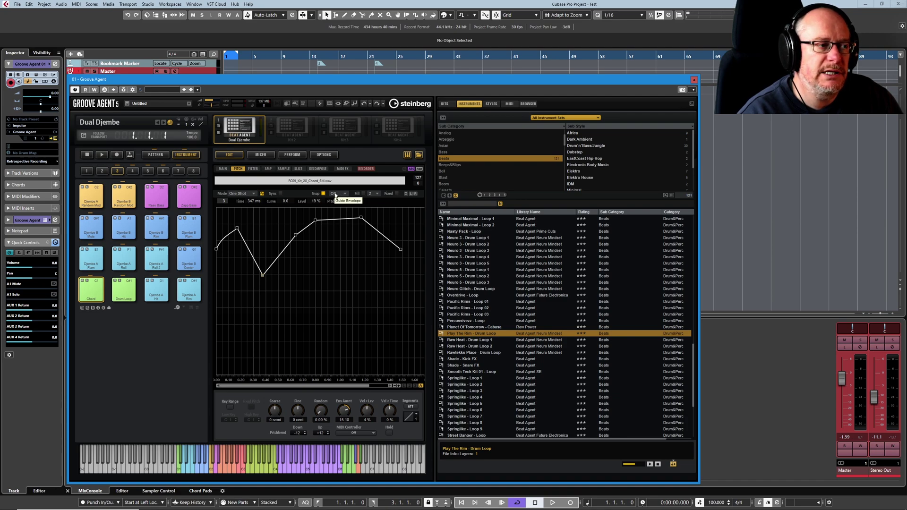
{"action": "left_click", "coordinate": [335, 194]}
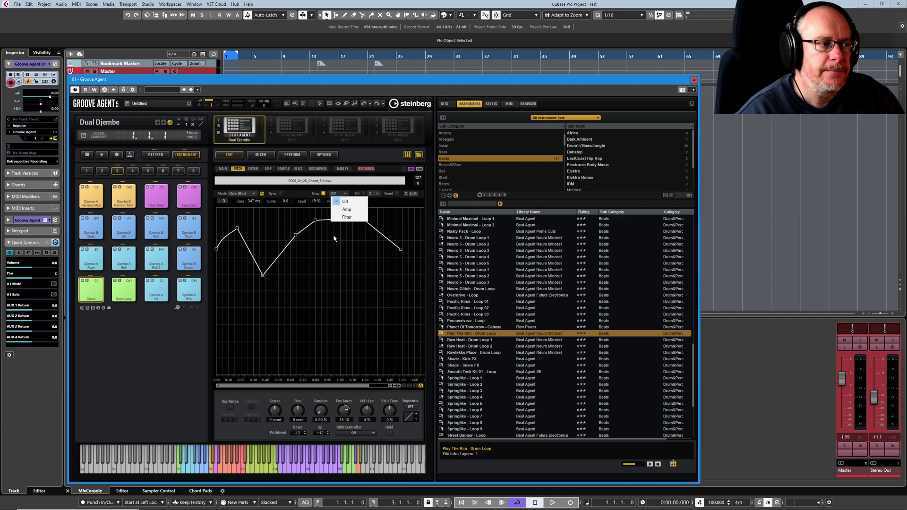
{"action": "left_click", "coordinate": [347, 218]}
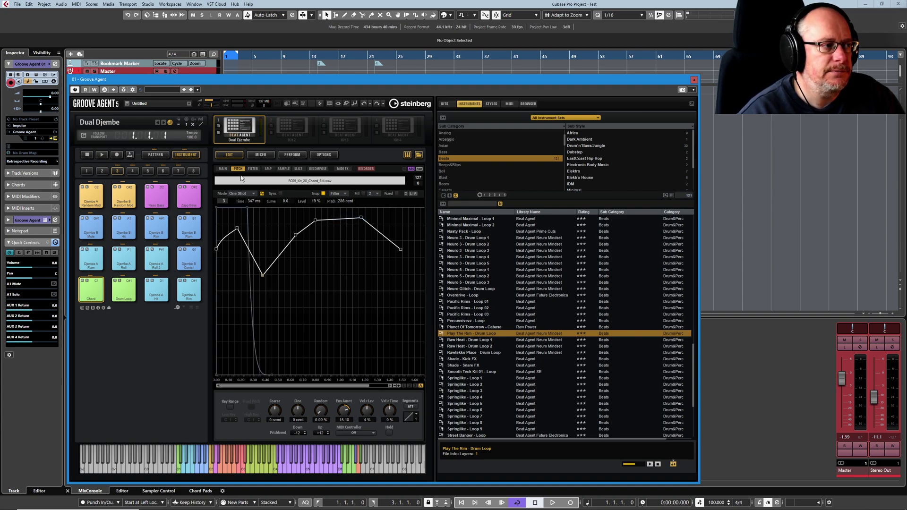
In the filter envelope, lower the peak node to 36% and add three new nodes.
{"action": "left_click", "coordinate": [253, 169]}
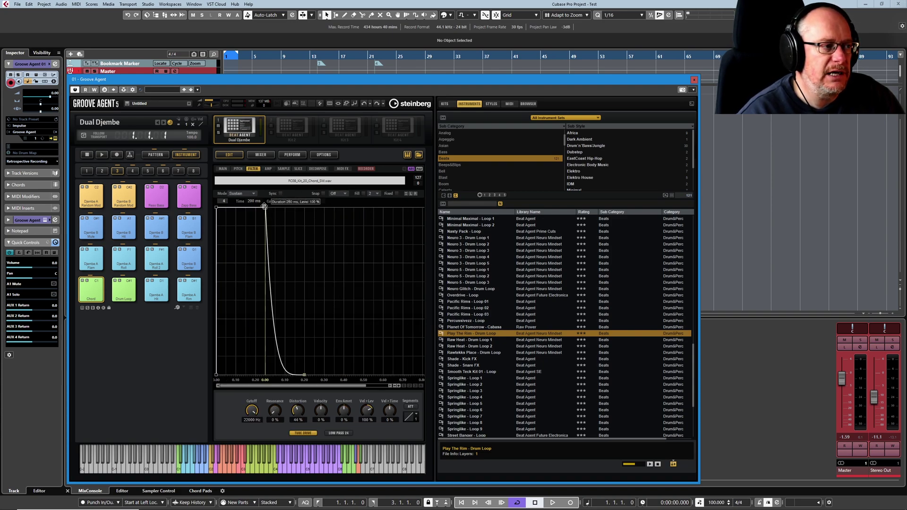
{"action": "left_click_drag", "start_coordinate": [265, 207], "coordinate": [340, 307]}
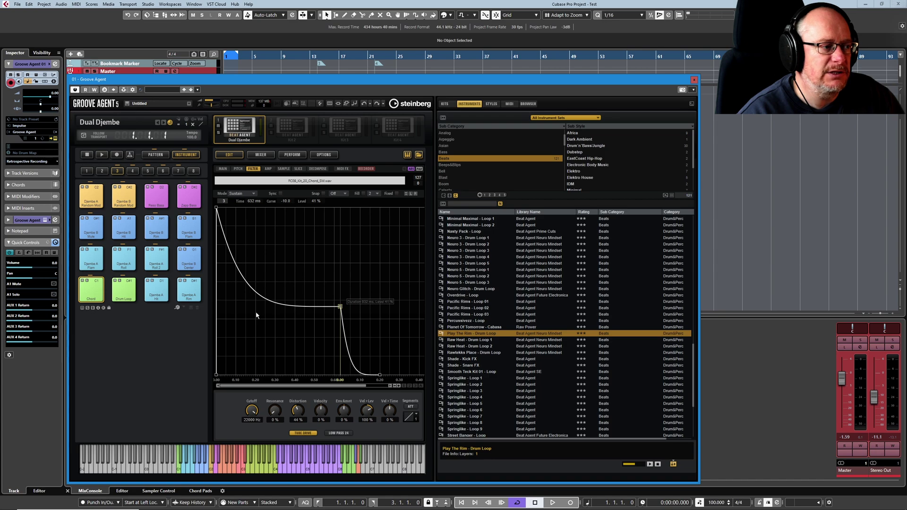
{"action": "double_click", "coordinate": [277, 263]}
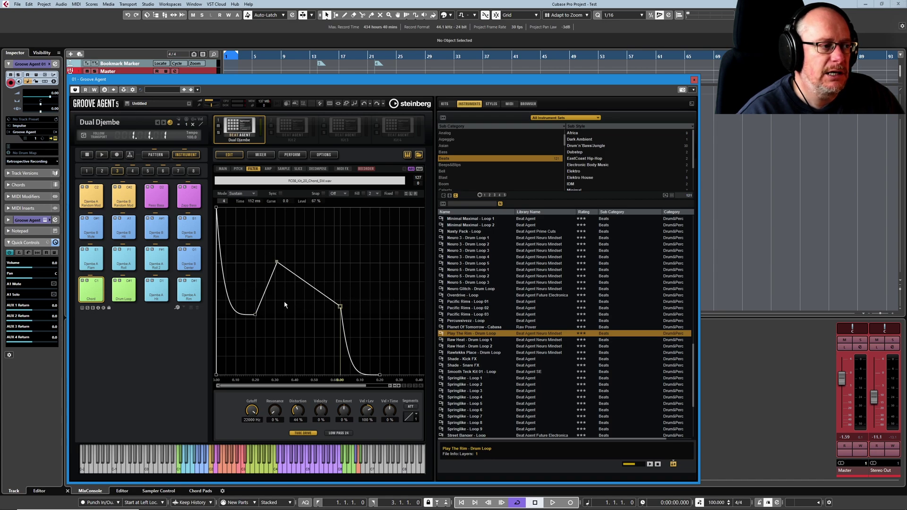
{"action": "double_click", "coordinate": [381, 249]}
{"action": "double_click", "coordinate": [309, 322]}
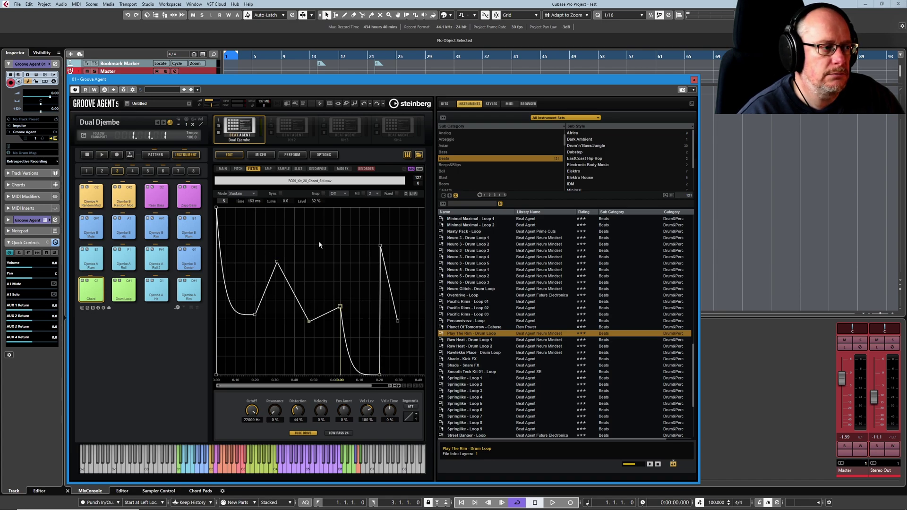
On the pitch envelope, set nodes to 500 and -100 cent, lower the top node, and untick Snap.
{"action": "left_click", "coordinate": [238, 170]}
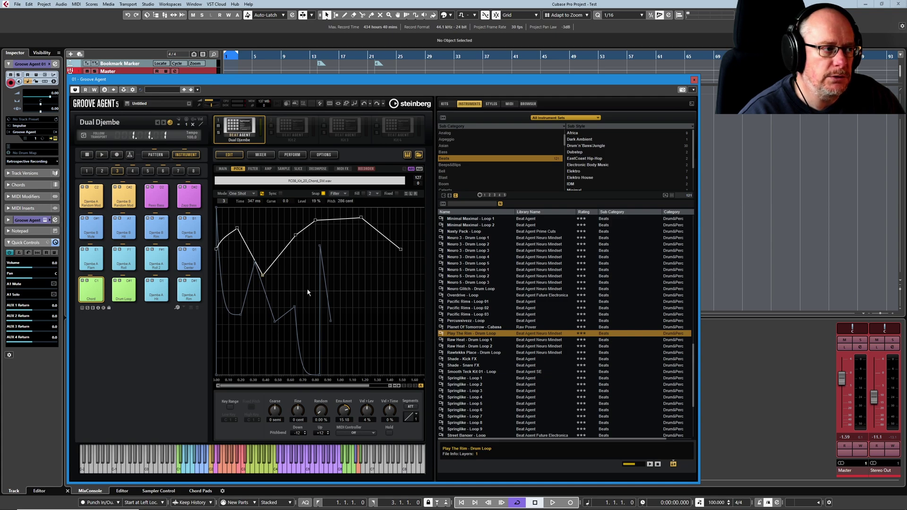
{"action": "left_click_drag", "start_coordinate": [262, 274], "coordinate": [253, 258]}
{"action": "left_click_drag", "start_coordinate": [292, 235], "coordinate": [293, 297]}
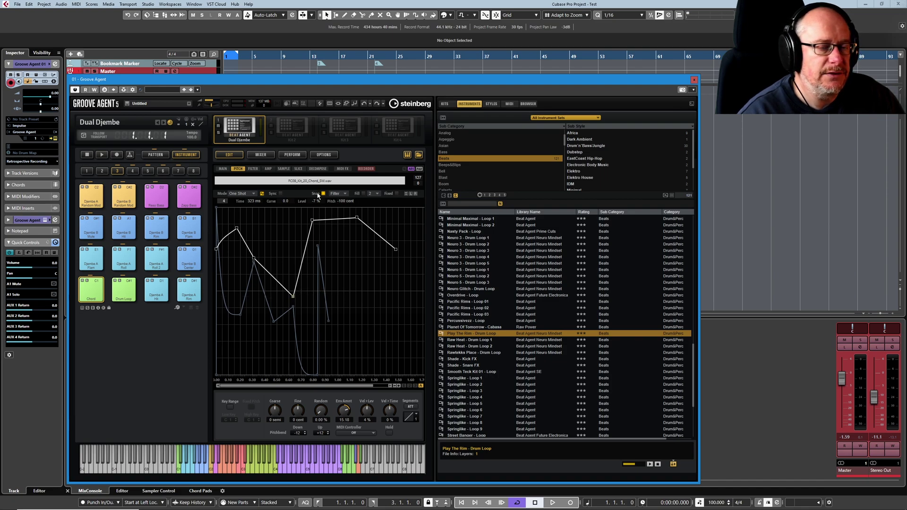
{"action": "mouse_move", "coordinate": [311, 221]}
{"action": "left_mouse_down"}
{"action": "mouse_move", "coordinate": [317, 249]}
{"action": "mouse_move", "coordinate": [310, 246]}
{"action": "mouse_move", "coordinate": [323, 237]}
{"action": "mouse_move", "coordinate": [315, 238]}
{"action": "left_mouse_up"}
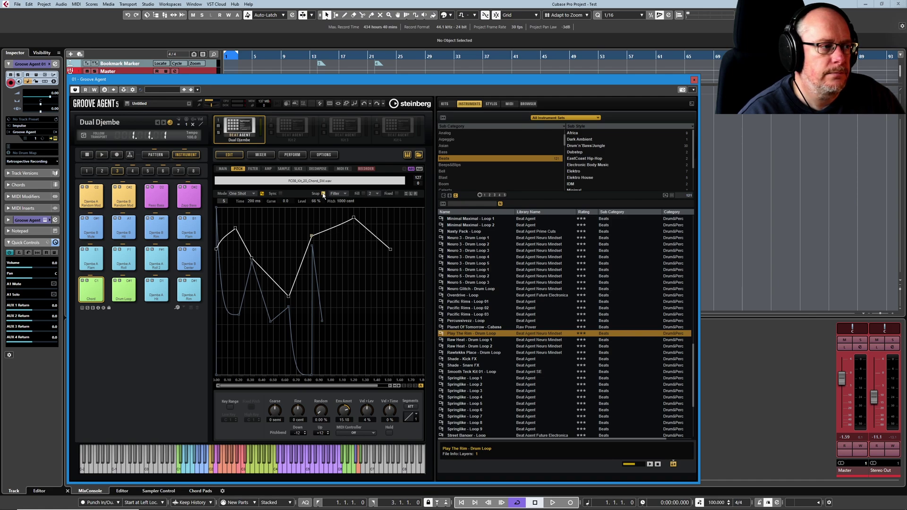
{"action": "left_click", "coordinate": [323, 194]}
{"action": "left_click", "coordinate": [342, 195]}
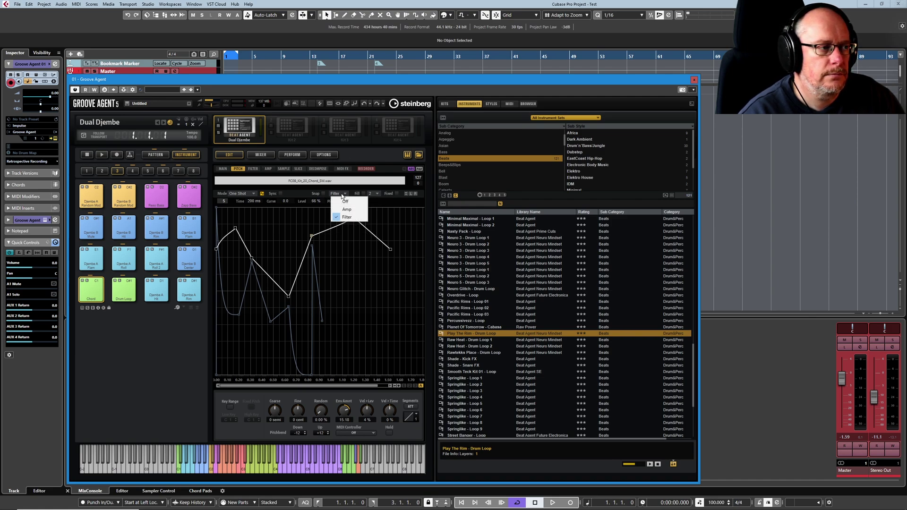
Set Snap mode to Off, select the lowest pitch node, and choose a fill count of 3.
{"action": "left_click", "coordinate": [345, 203]}
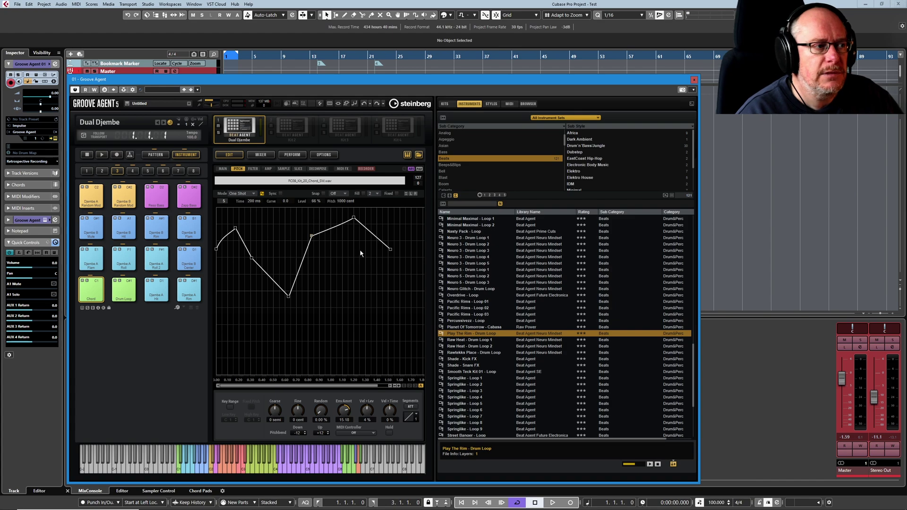
{"action": "left_click", "coordinate": [288, 297]}
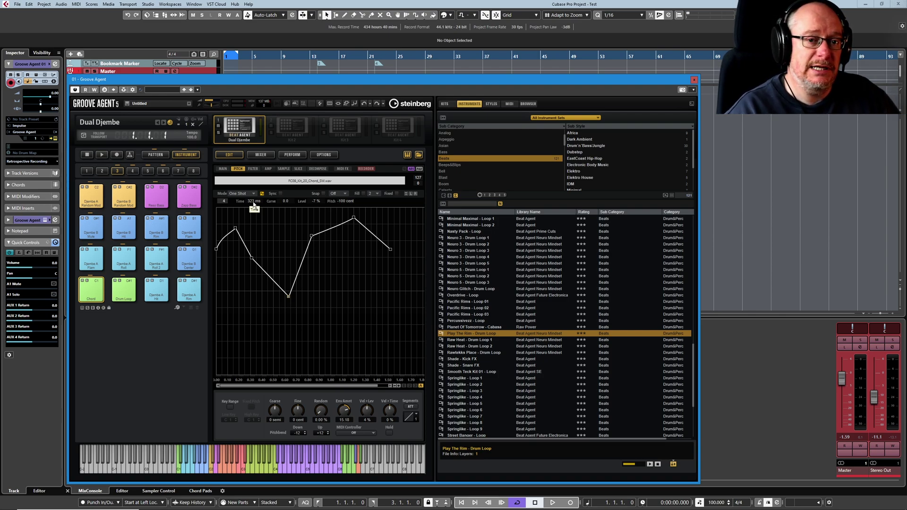
{"action": "mouse_move", "coordinate": [290, 297]}
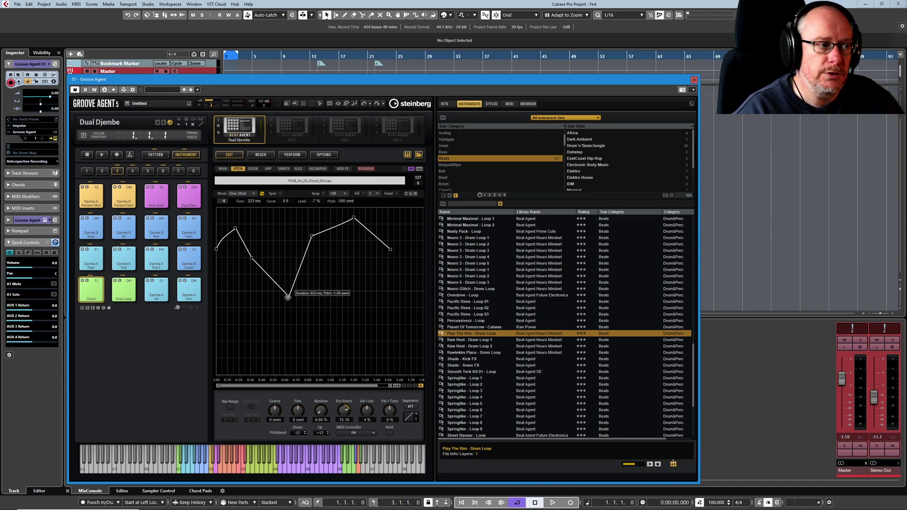
{"action": "left_click", "coordinate": [377, 194]}
{"action": "left_click", "coordinate": [383, 209]}
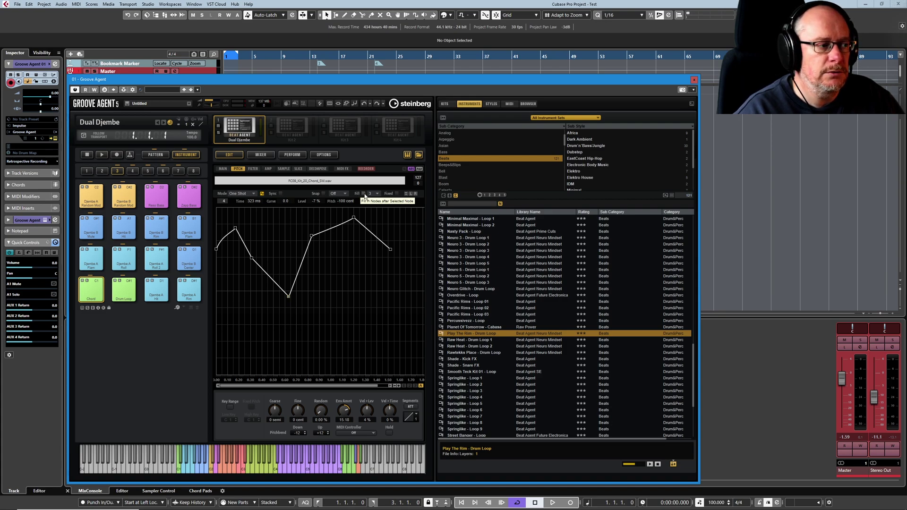
Fill the nodes after the low point into a level run, step through them, and zoom out fully.
{"action": "left_click", "coordinate": [365, 196]}
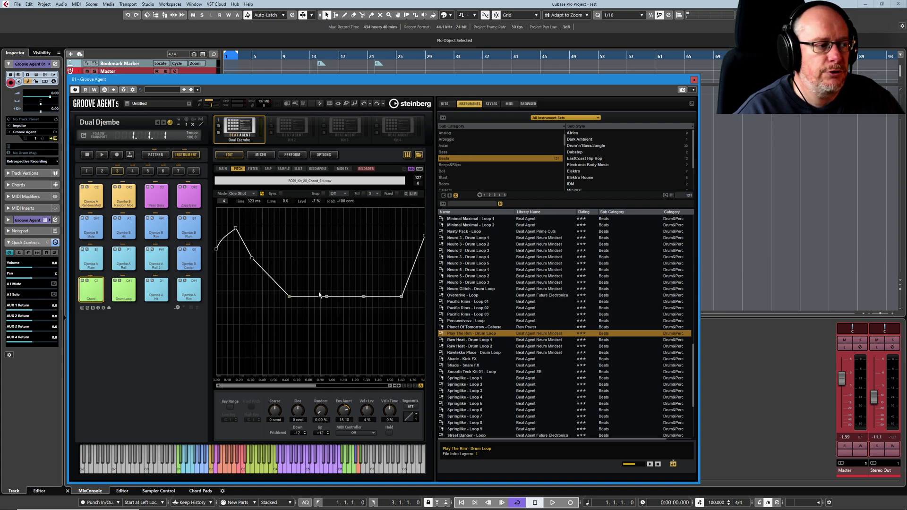
{"action": "left_click", "coordinate": [364, 296]}
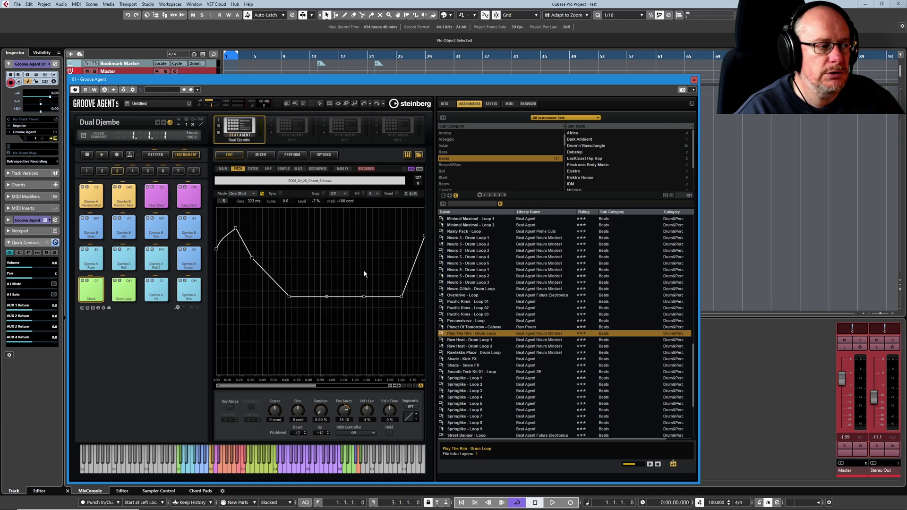
{"action": "left_click", "coordinate": [364, 296]}
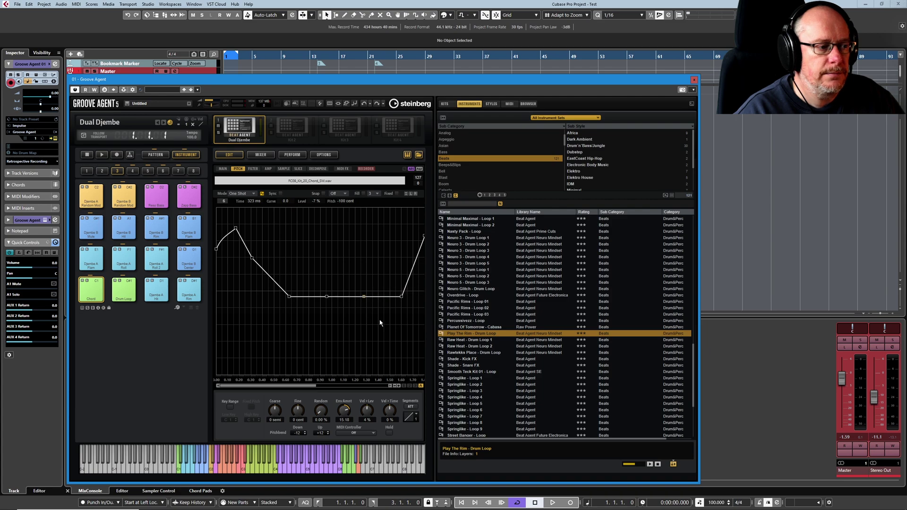
{"action": "left_click", "coordinate": [421, 386]}
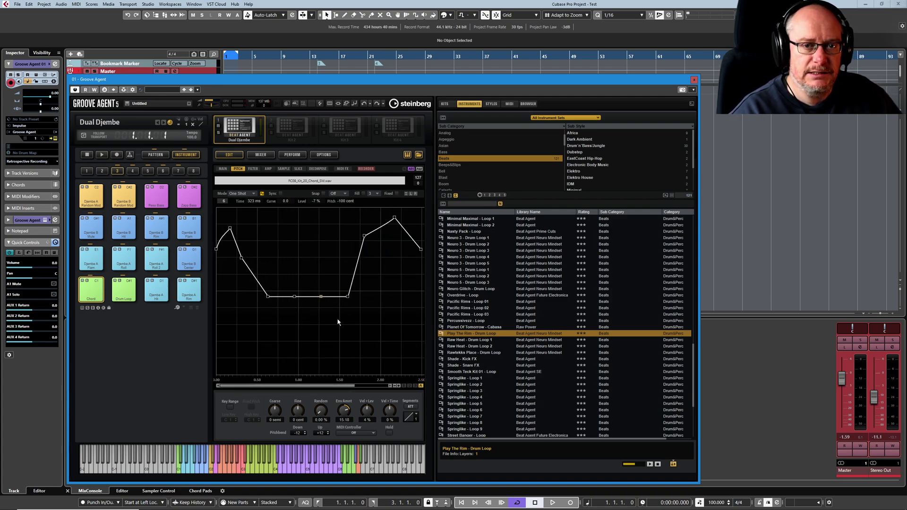
Enable Fixed and fill three evenly spaced nodes into the envelope's flat low stretch.
{"action": "left_click", "coordinate": [396, 194]}
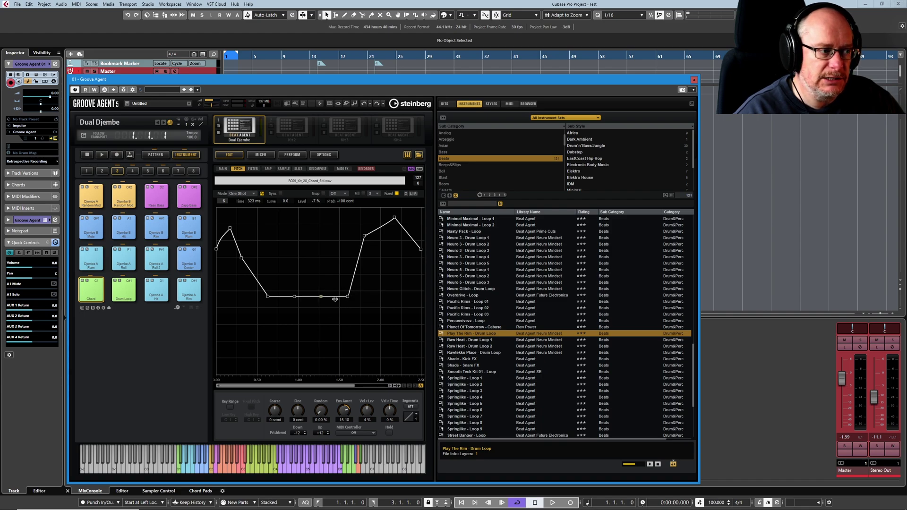
{"action": "left_click", "coordinate": [364, 194]}
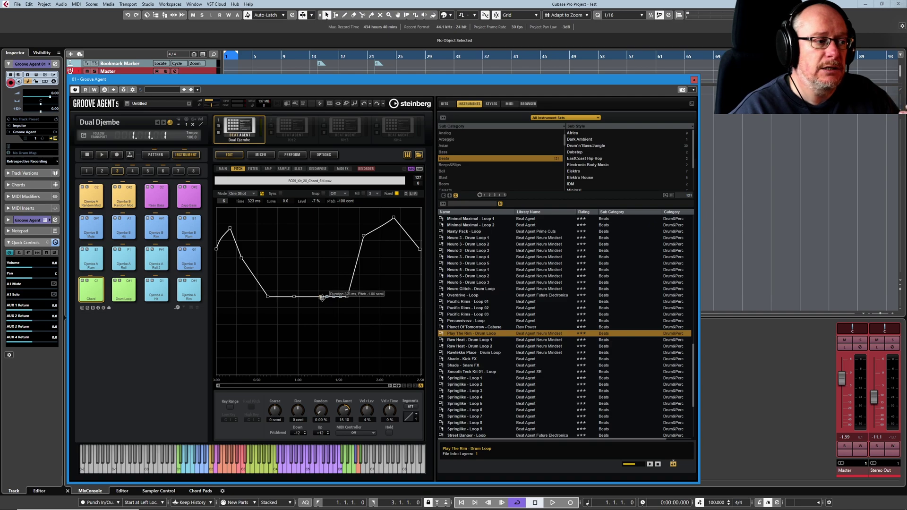
Raise the filled nodes to about 500 cent, drop one to about 200 cent, and nudge another later.
{"action": "left_click_drag", "start_coordinate": [327, 296], "coordinate": [314, 246]}
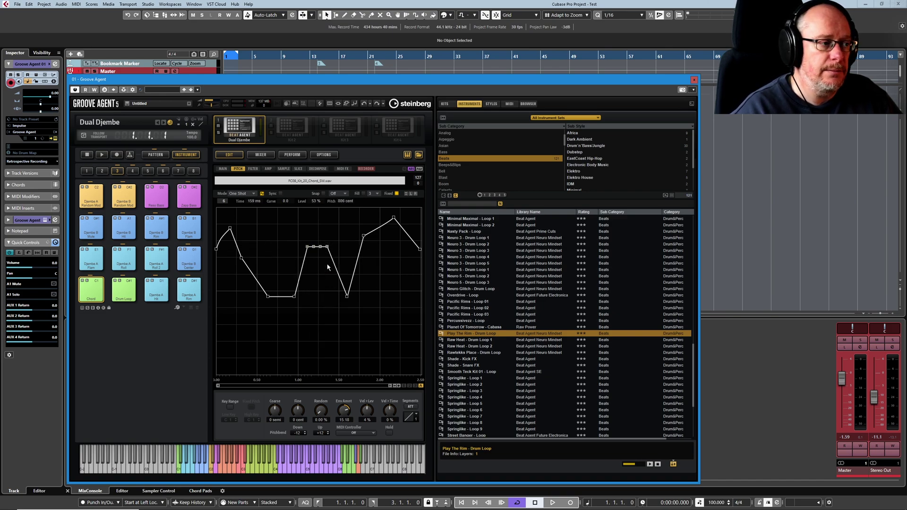
{"action": "mouse_move", "coordinate": [320, 246]}
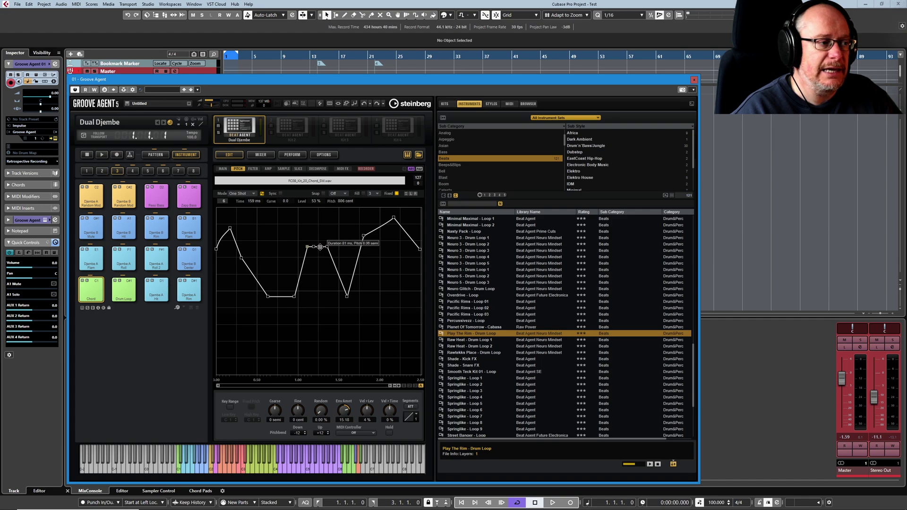
{"action": "left_click_drag", "start_coordinate": [320, 246], "coordinate": [321, 279]}
{"action": "mouse_move", "coordinate": [327, 247]}
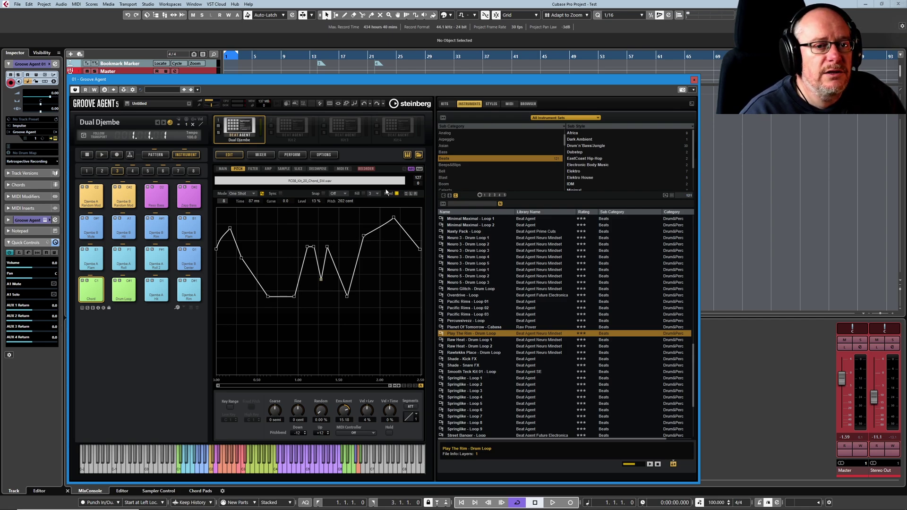
{"action": "mouse_move", "coordinate": [327, 247]}
{"action": "left_mouse_down"}
{"action": "mouse_move", "coordinate": [398, 245]}
{"action": "mouse_move", "coordinate": [326, 240]}
{"action": "mouse_move", "coordinate": [385, 243]}
{"action": "mouse_move", "coordinate": [359, 239]}
{"action": "mouse_move", "coordinate": [350, 245]}
{"action": "mouse_move", "coordinate": [374, 244]}
{"action": "mouse_move", "coordinate": [335, 244]}
{"action": "mouse_move", "coordinate": [416, 246]}
{"action": "mouse_move", "coordinate": [341, 243]}
{"action": "left_mouse_up"}
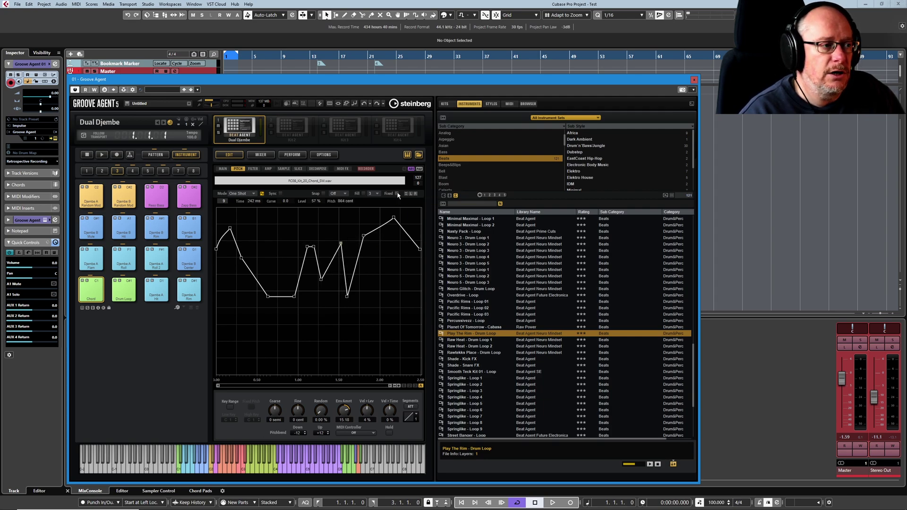
Push a late node much further out in time and zoom out to show the full six-second envelope.
{"action": "left_click_drag", "start_coordinate": [338, 243], "coordinate": [297, 258]}
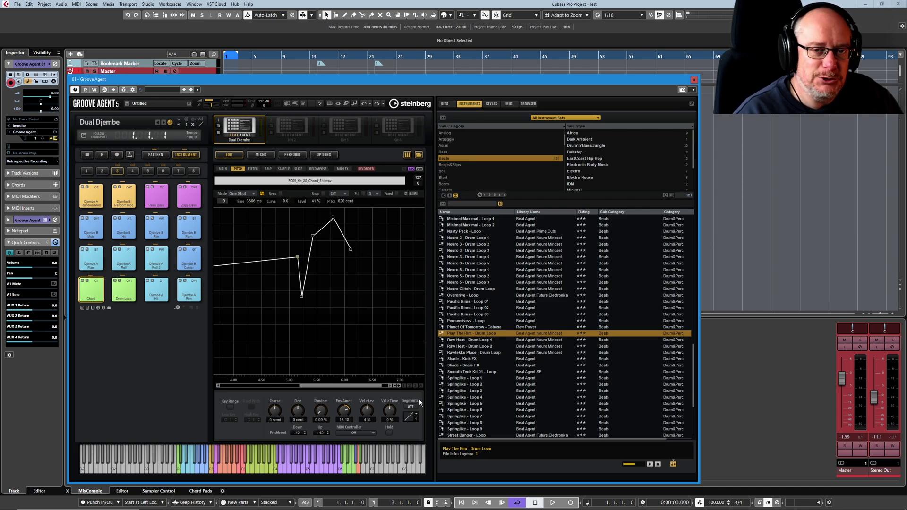
{"action": "left_click", "coordinate": [422, 386]}
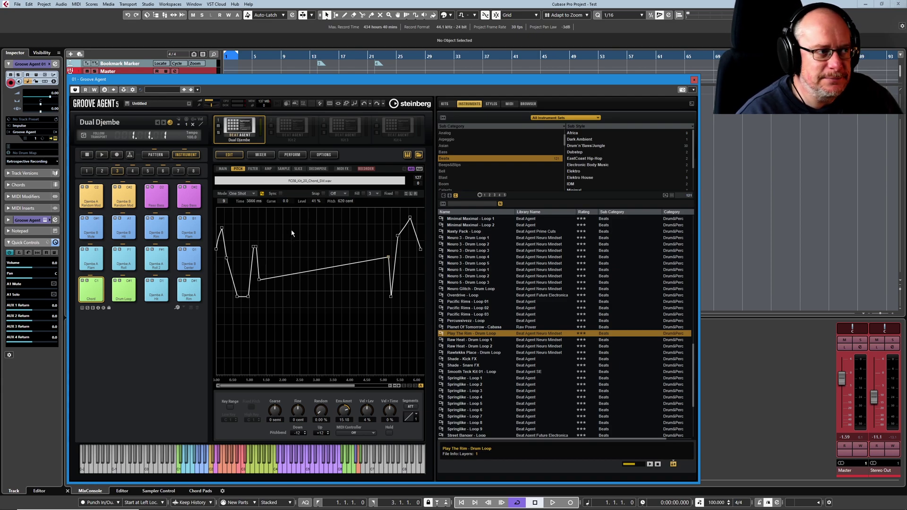
Cycle the background waveform display styles until it is hidden, then select an early envelope node.
{"action": "left_click", "coordinate": [407, 195]}
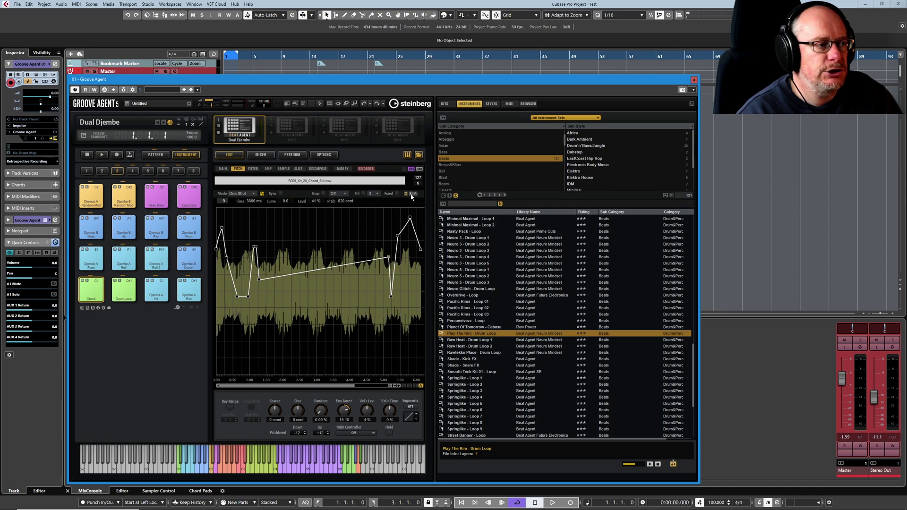
{"action": "left_click", "coordinate": [415, 194]}
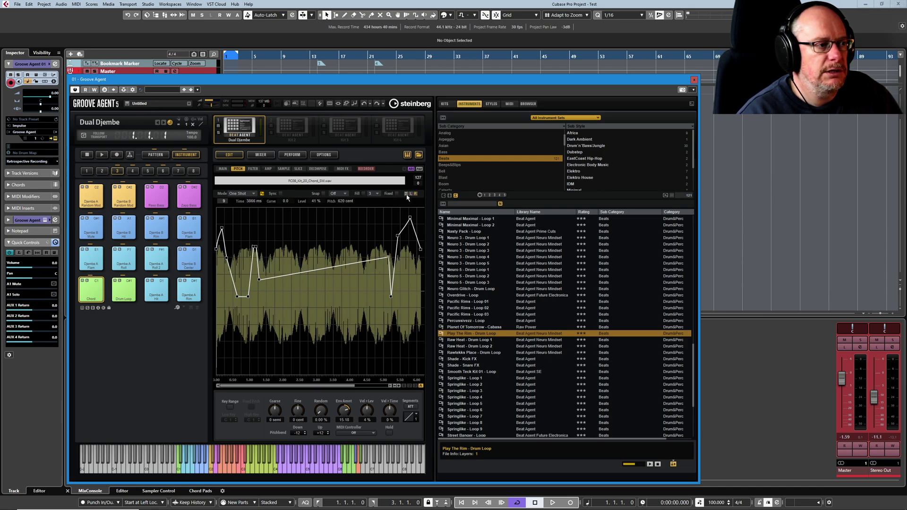
{"action": "left_click", "coordinate": [406, 195]}
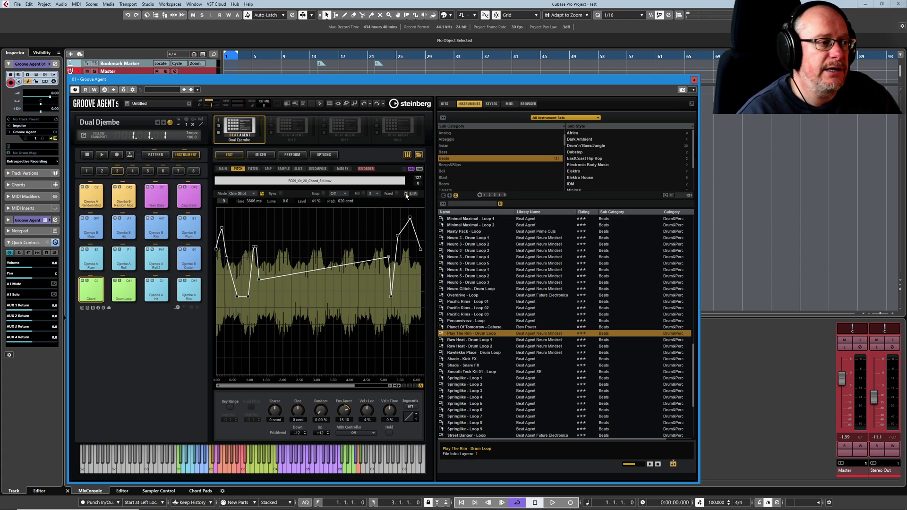
{"action": "left_click", "coordinate": [406, 194]}
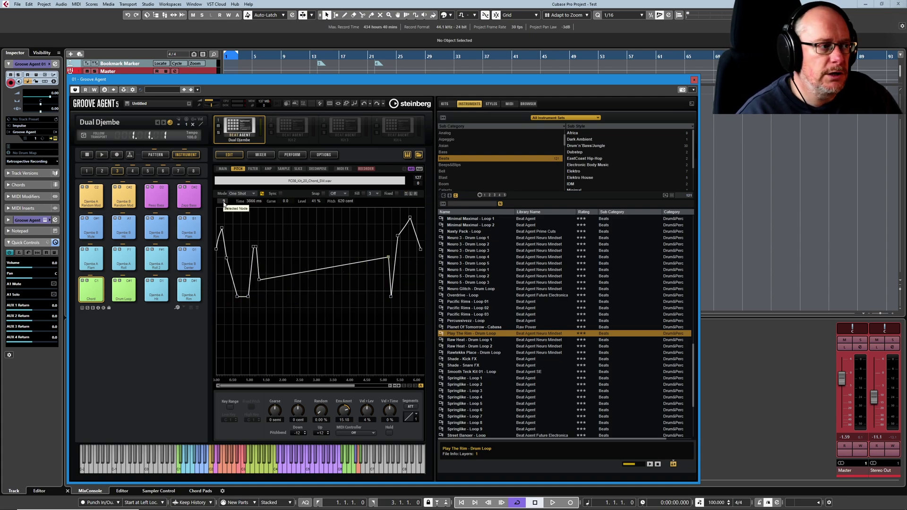
{"action": "left_click", "coordinate": [255, 246]}
Move the selected node later and set its time to exactly 2000 ms.
{"action": "left_click_drag", "start_coordinate": [254, 247], "coordinate": [298, 245]}
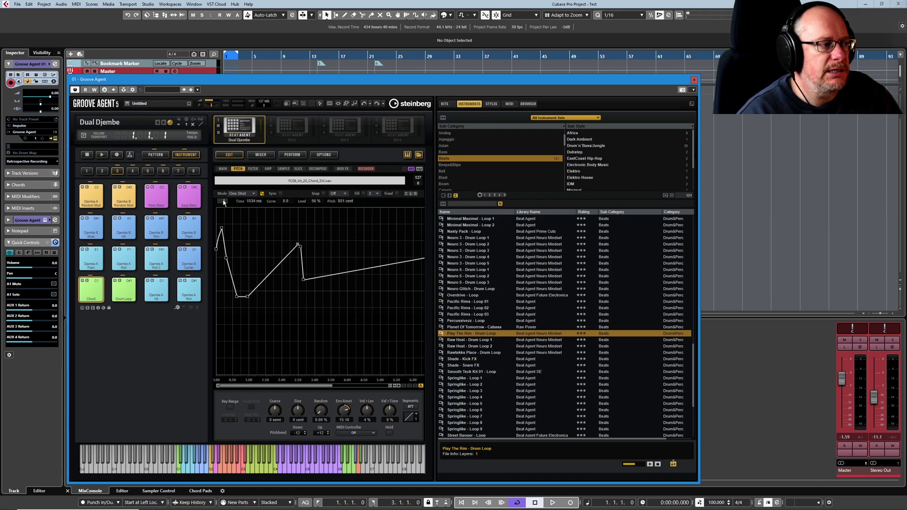
{"action": "double_click", "coordinate": [252, 201]}
{"action": "type", "text": "2000"}
{"action": "key", "text": "Return"}
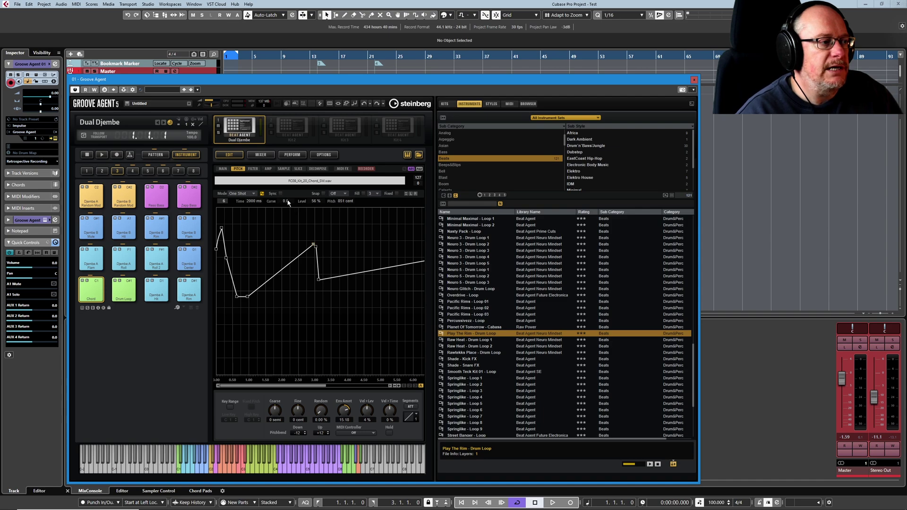
Bend the envelope segment into a curve and adjust the node's pitch level up, then slightly down.
{"action": "left_click_drag", "start_coordinate": [288, 202], "coordinate": [274, 242]}
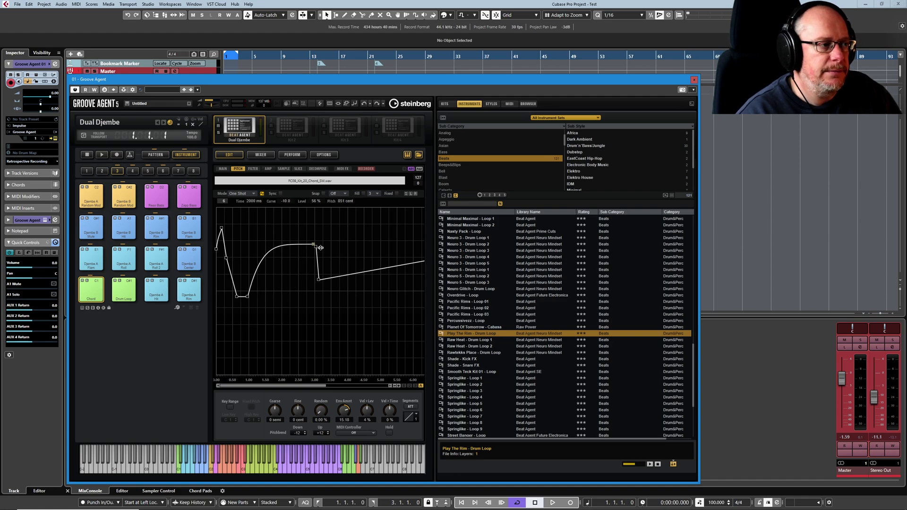
{"action": "left_click_drag", "start_coordinate": [314, 201], "coordinate": [293, 208]}
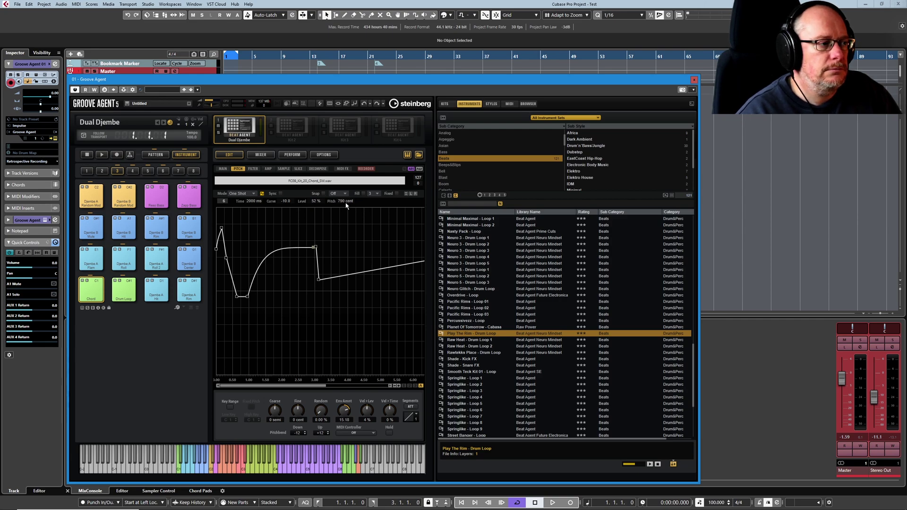
{"action": "left_click_drag", "start_coordinate": [345, 204], "coordinate": [332, 315]}
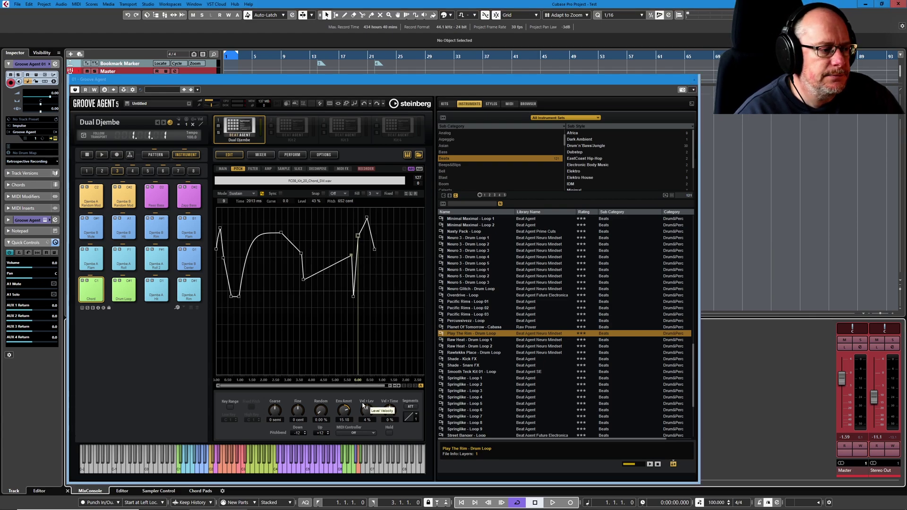
Turn up the Vel>Lev knob so velocity controls the pitch envelope's level.
{"action": "left_click_drag", "start_coordinate": [368, 414], "coordinate": [367, 405]}
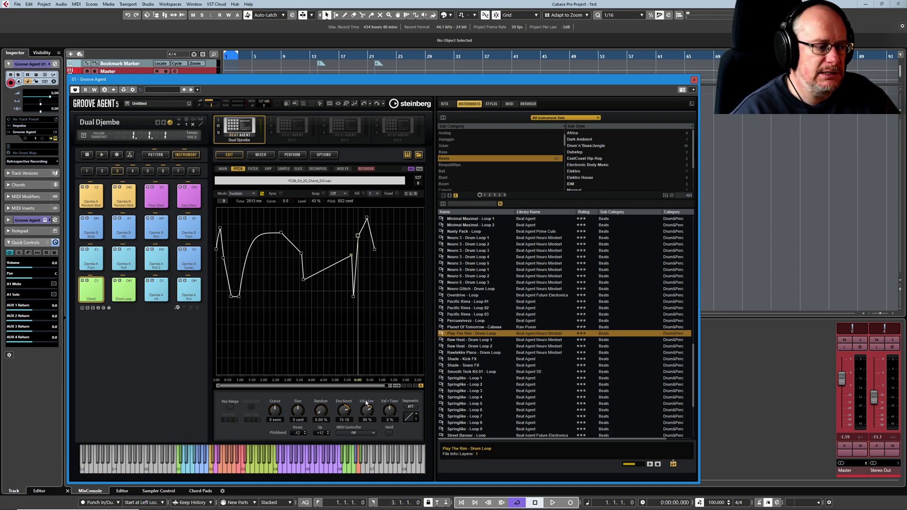
{"action": "left_click_drag", "start_coordinate": [366, 402], "coordinate": [366, 399]}
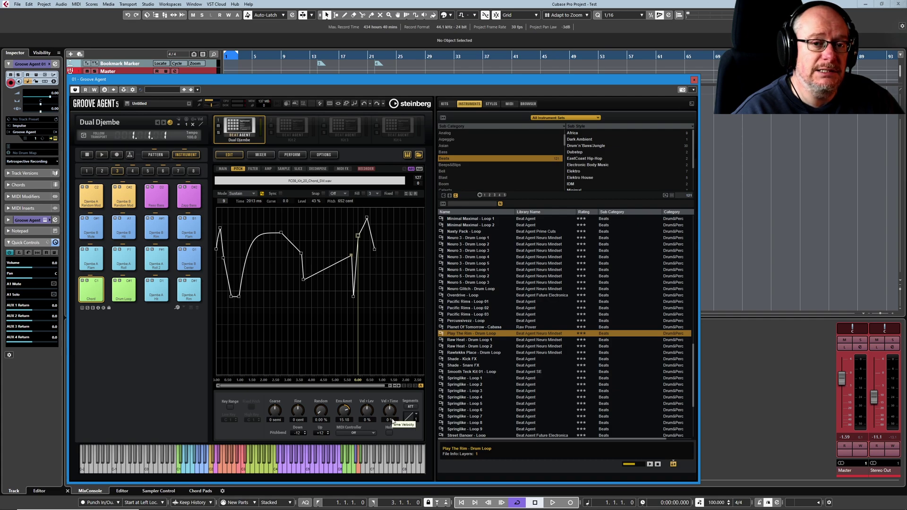
Set Vel>Time to 100 %, audition a note, and bring up the Drum Loop envelope's Mode choices.
{"action": "left_click_drag", "start_coordinate": [390, 409], "coordinate": [390, 392]}
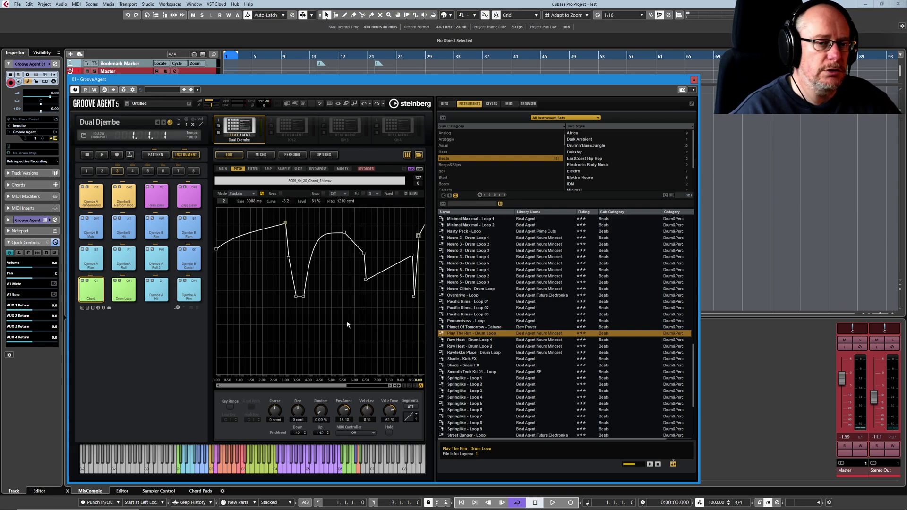
{"action": "left_click_drag", "start_coordinate": [386, 417], "coordinate": [389, 363]}
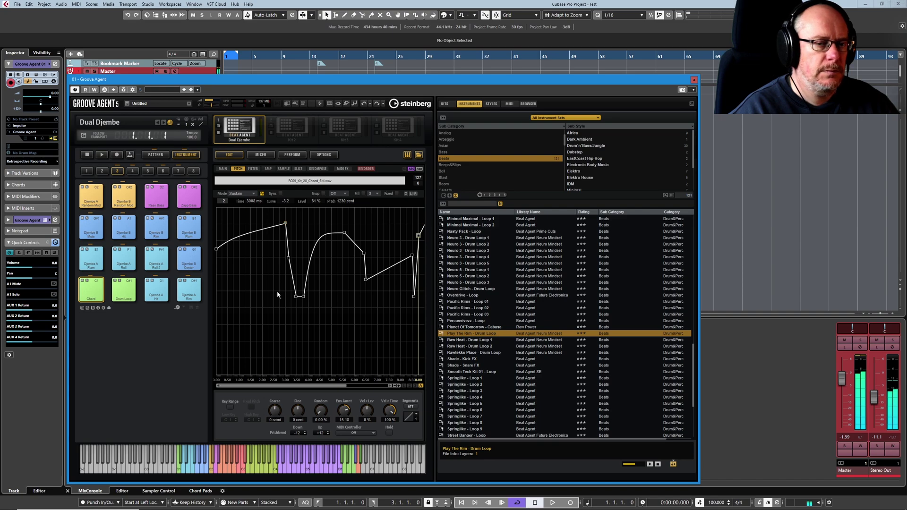
{"action": "key", "text": "ctrl+z"}
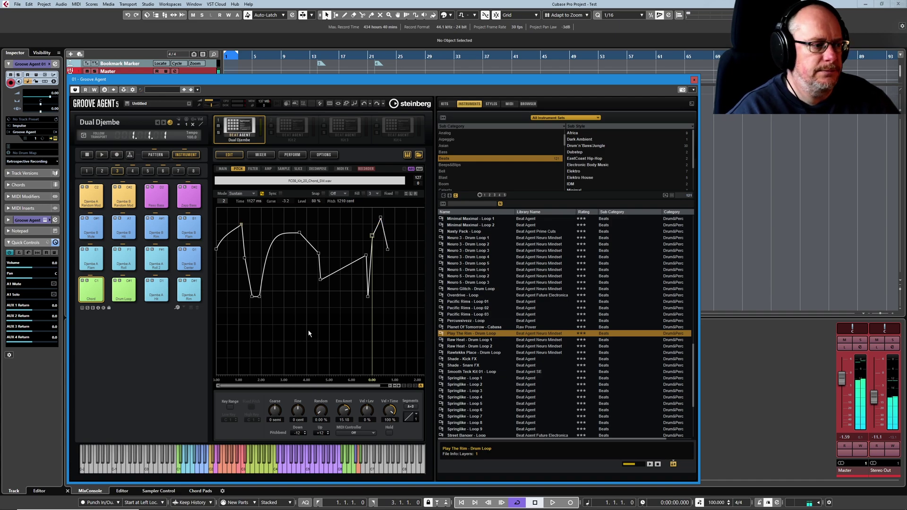
{"action": "left_click", "coordinate": [237, 194]}
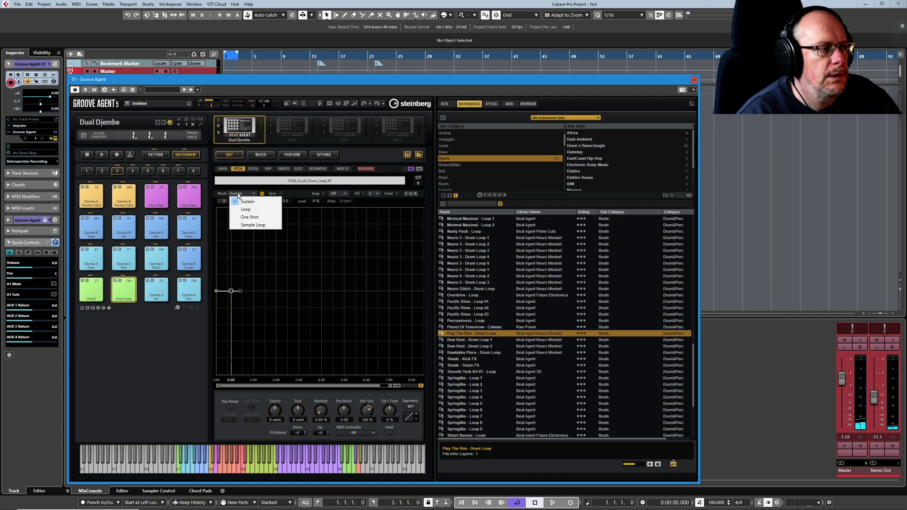
Put the envelope in Sample Loop mode and move the sample's loop start to about 30056.
{"action": "left_click", "coordinate": [253, 226]}
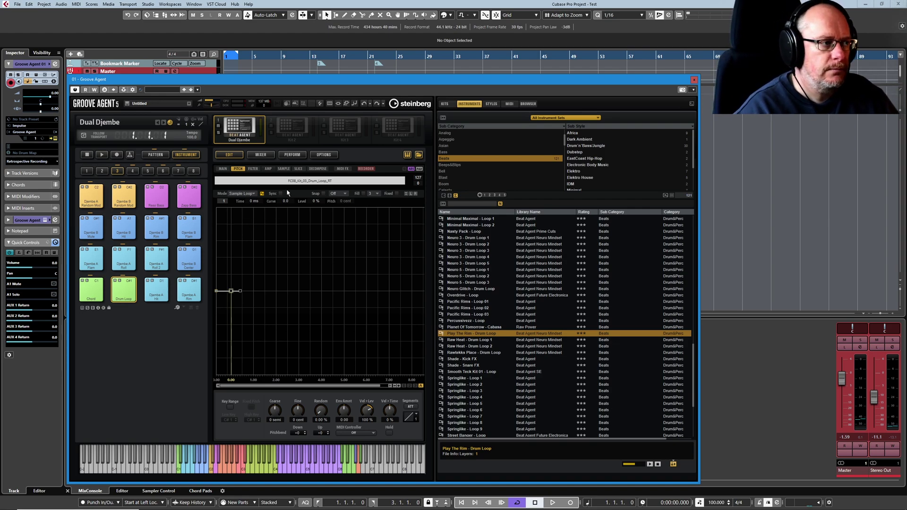
{"action": "left_click", "coordinate": [283, 169]}
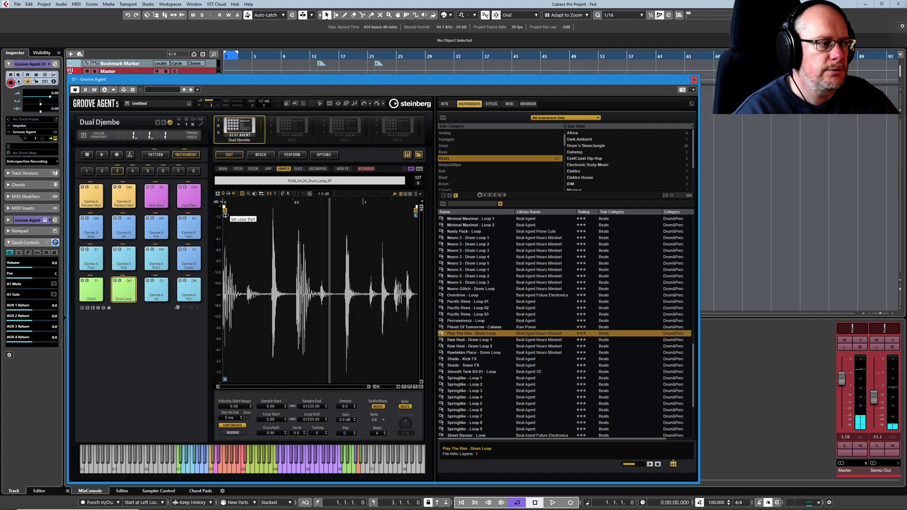
{"action": "left_click_drag", "start_coordinate": [225, 215], "coordinate": [346, 215]}
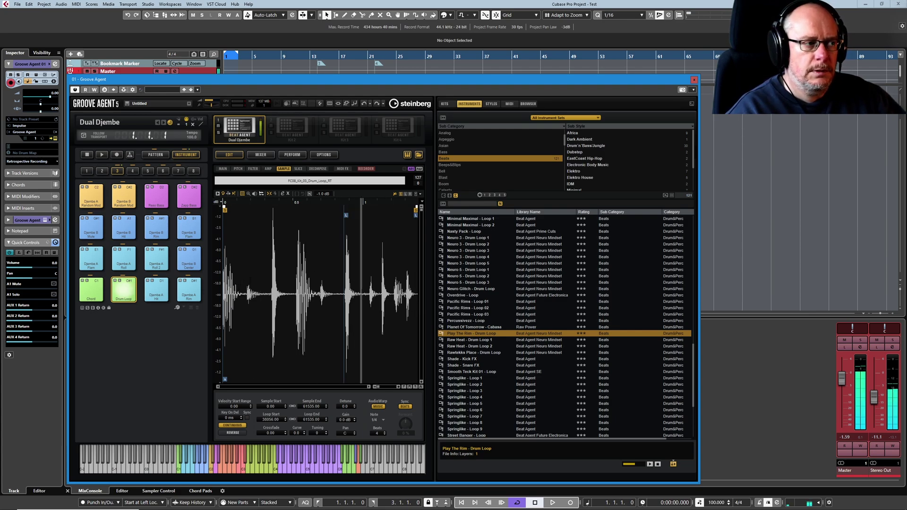
Shape the drum loop's pitch envelope with an early peak, an added node and the end extended to 2731 ms.
{"action": "left_click", "coordinate": [238, 169]}
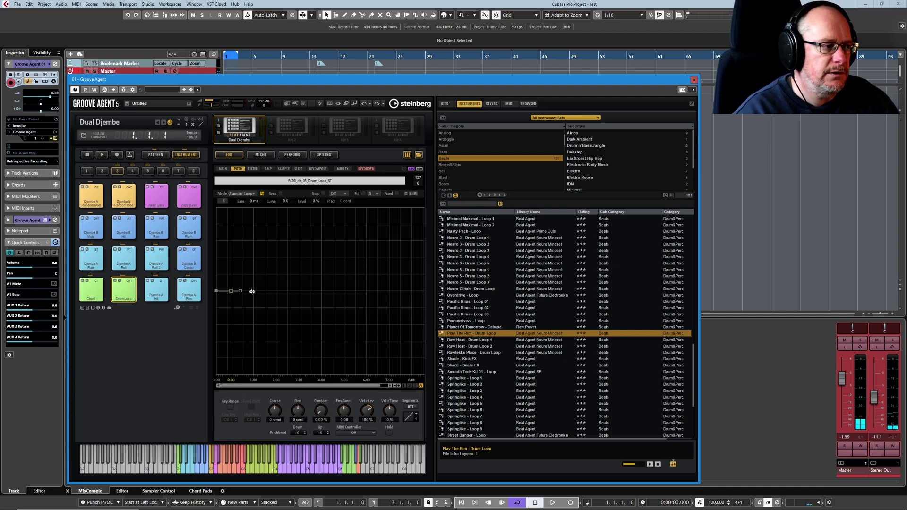
{"action": "left_click_drag", "start_coordinate": [250, 295], "coordinate": [304, 254]}
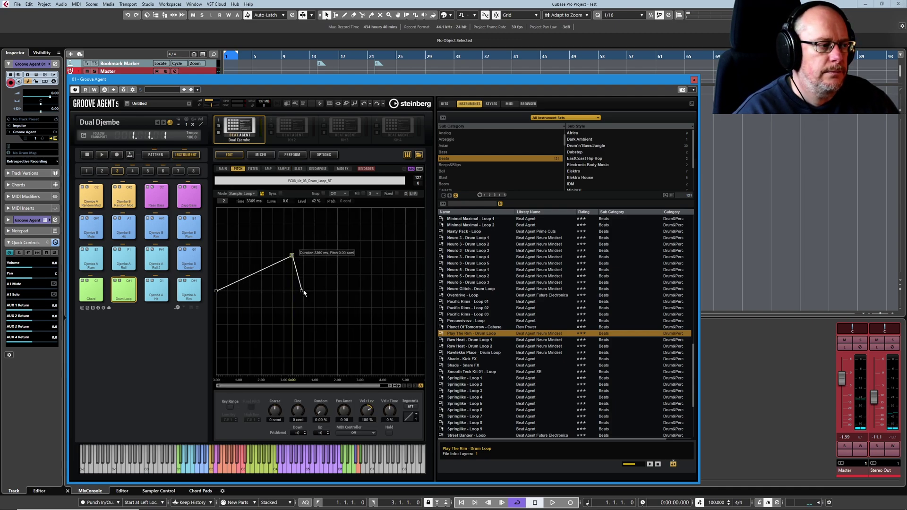
{"action": "left_click_drag", "start_coordinate": [303, 292], "coordinate": [370, 294]}
{"action": "double_click", "coordinate": [255, 286]}
{"action": "left_click_drag", "start_coordinate": [259, 283], "coordinate": [316, 294]}
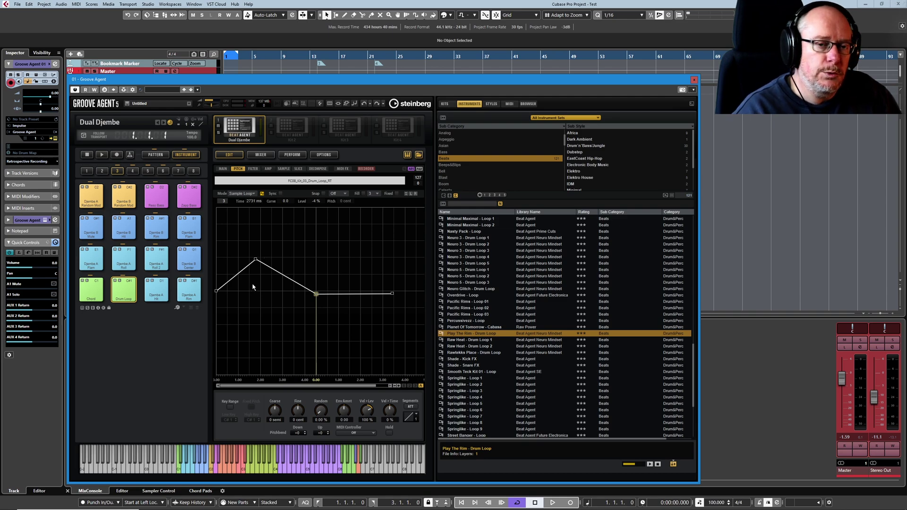
{"action": "mouse_move", "coordinate": [255, 260]}
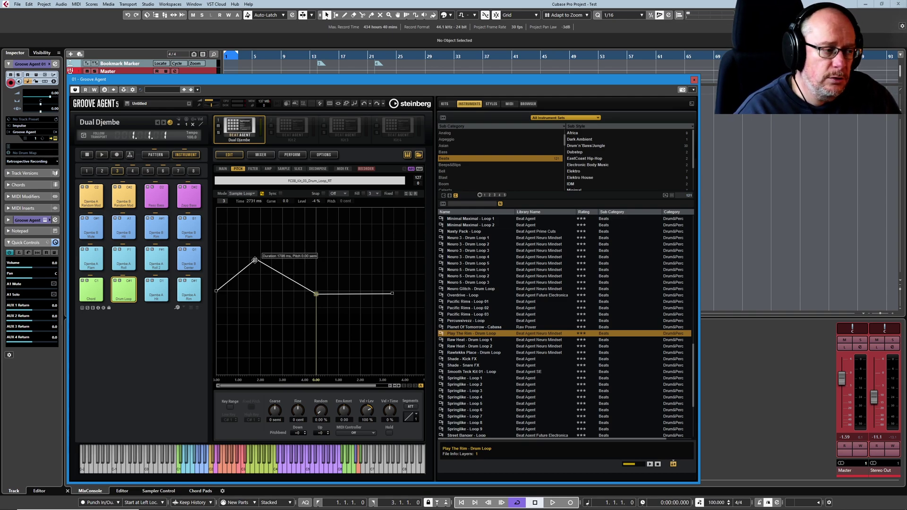
{"action": "mouse_move", "coordinate": [316, 294]}
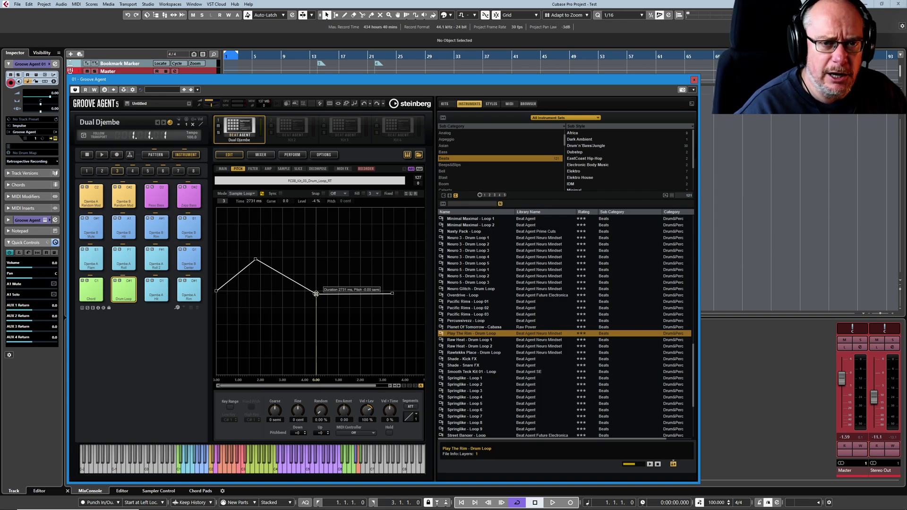
{"action": "left_click", "coordinate": [316, 294]}
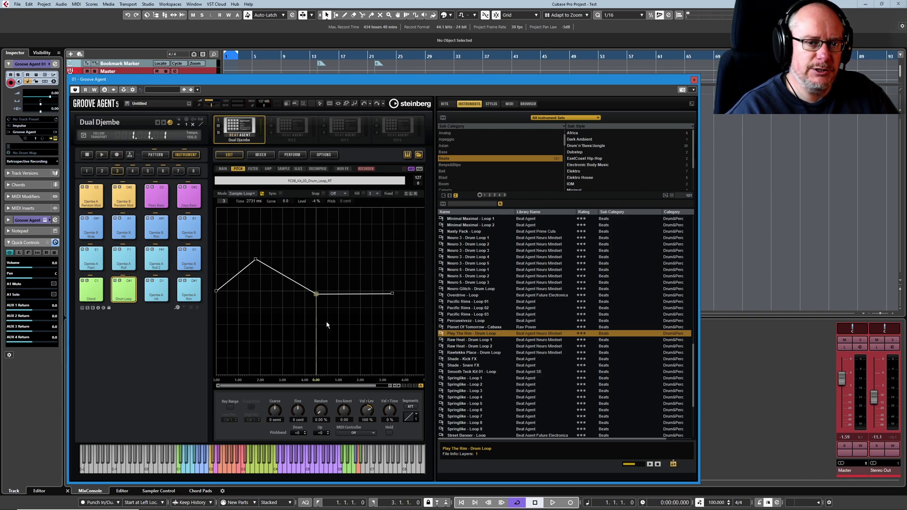
{"action": "key", "text": "ctrl+z"}
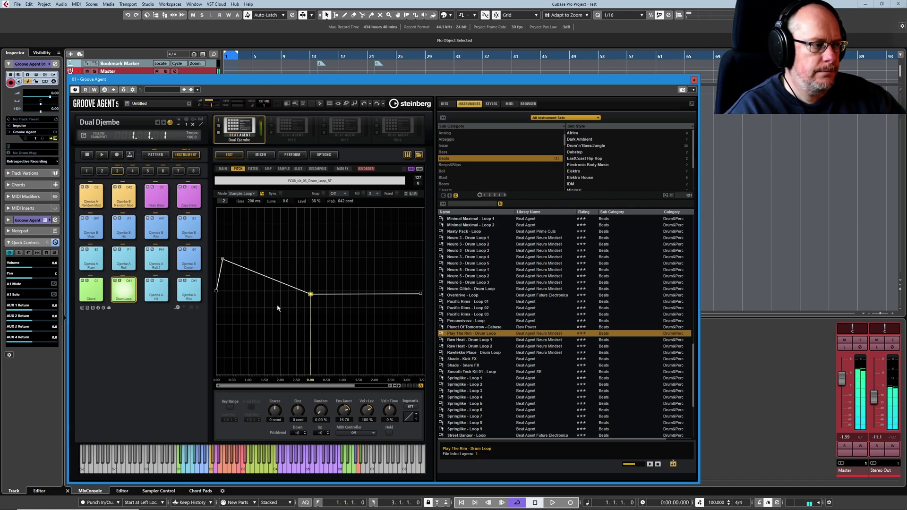
{"action": "mouse_move", "coordinate": [309, 295]}
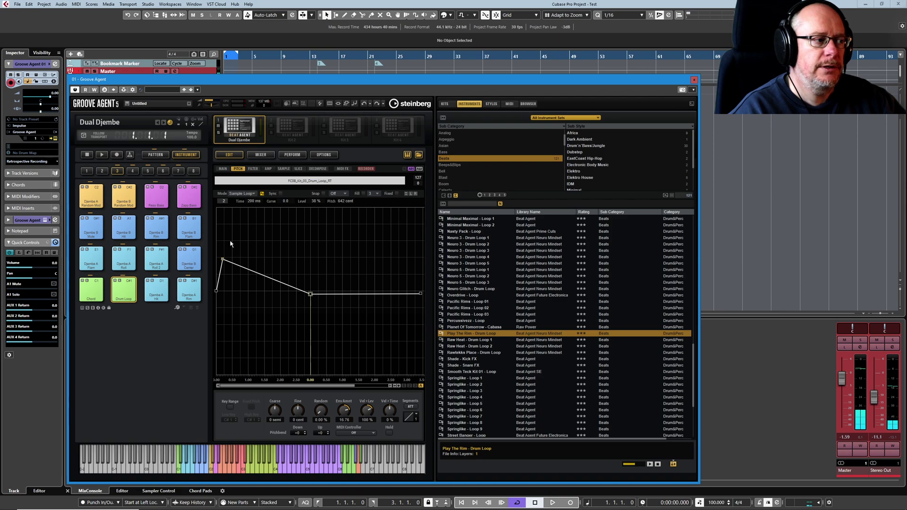
{"action": "mouse_move", "coordinate": [222, 259]}
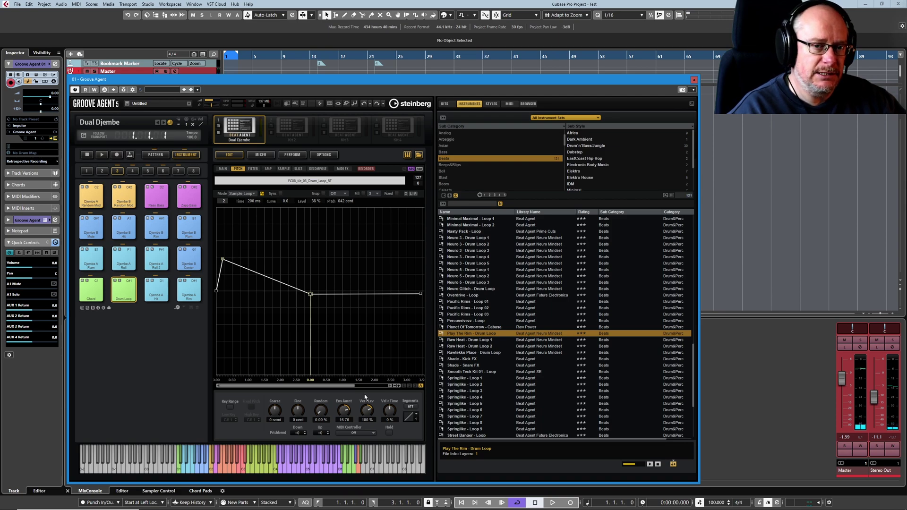